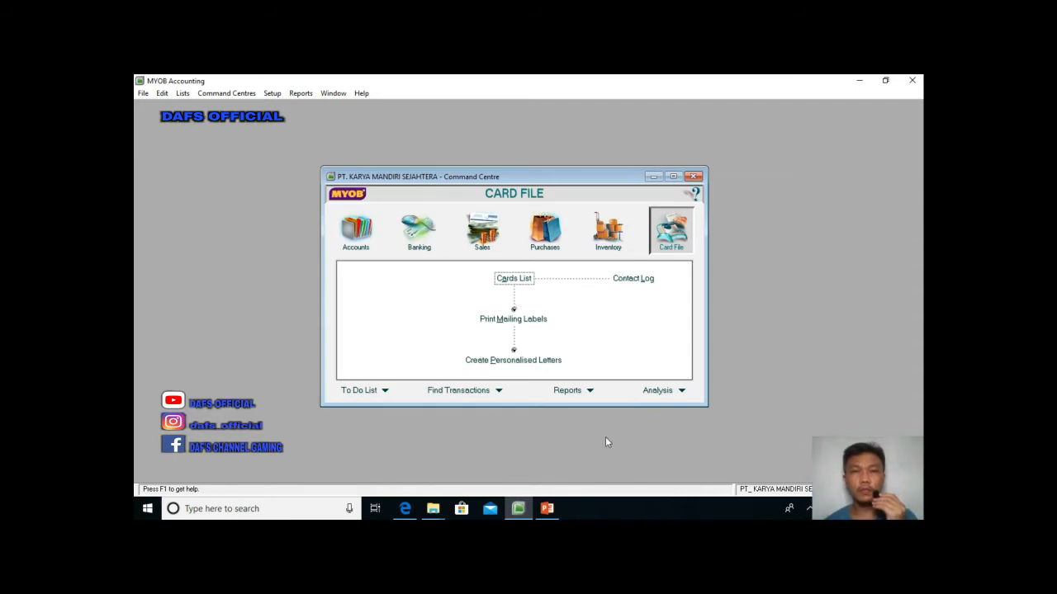
- Switch to PowerPoint and review the first cash receipt slide, covering PT E & P INDONESIA's payment, in full view
{"action": "left_click", "coordinate": [546, 508]}
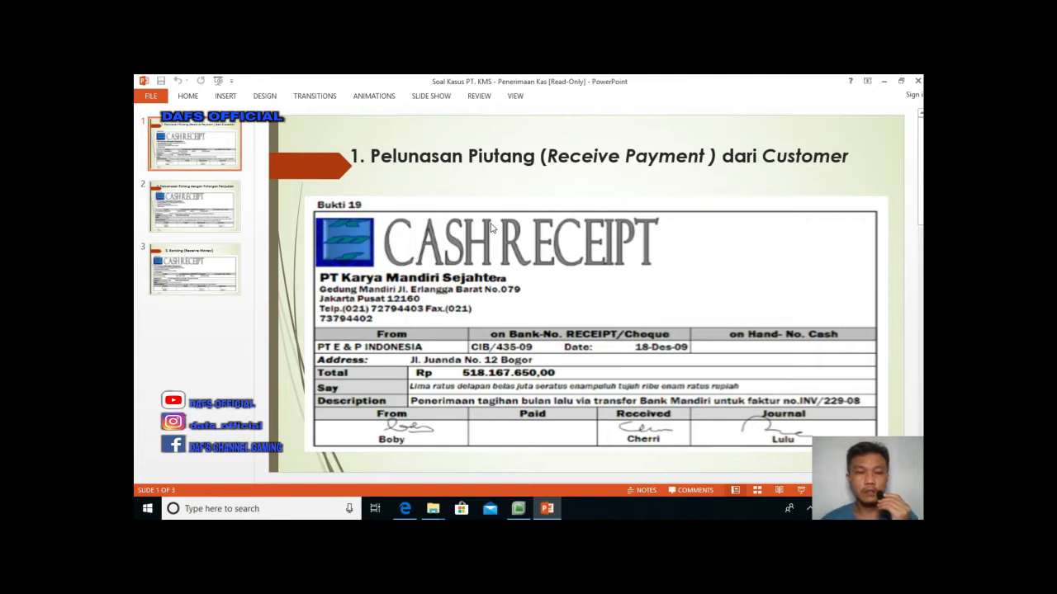
{"action": "key", "text": "F5"}
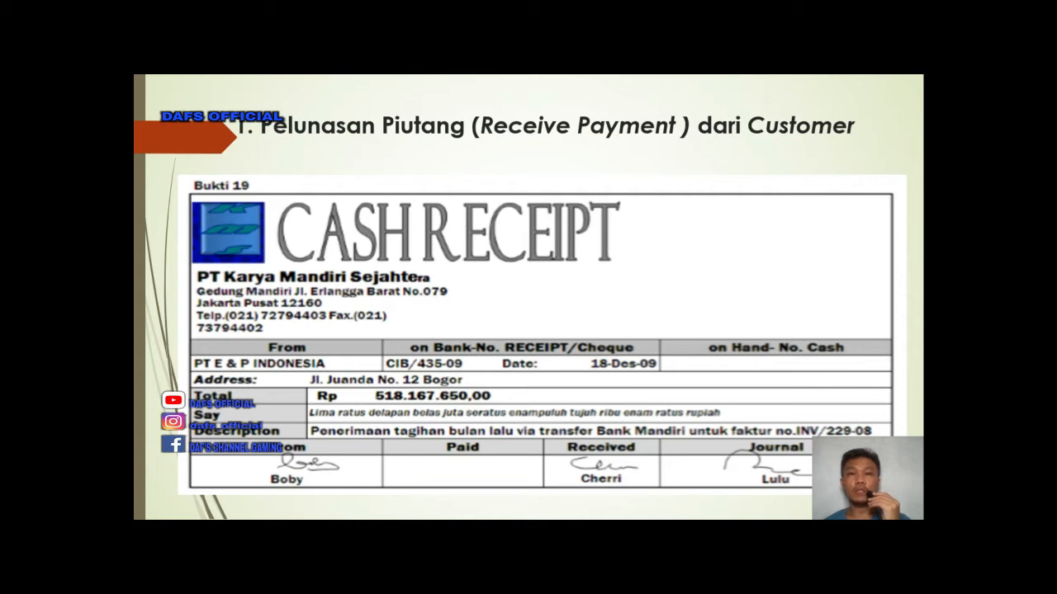
{"action": "key", "text": "Escape"}
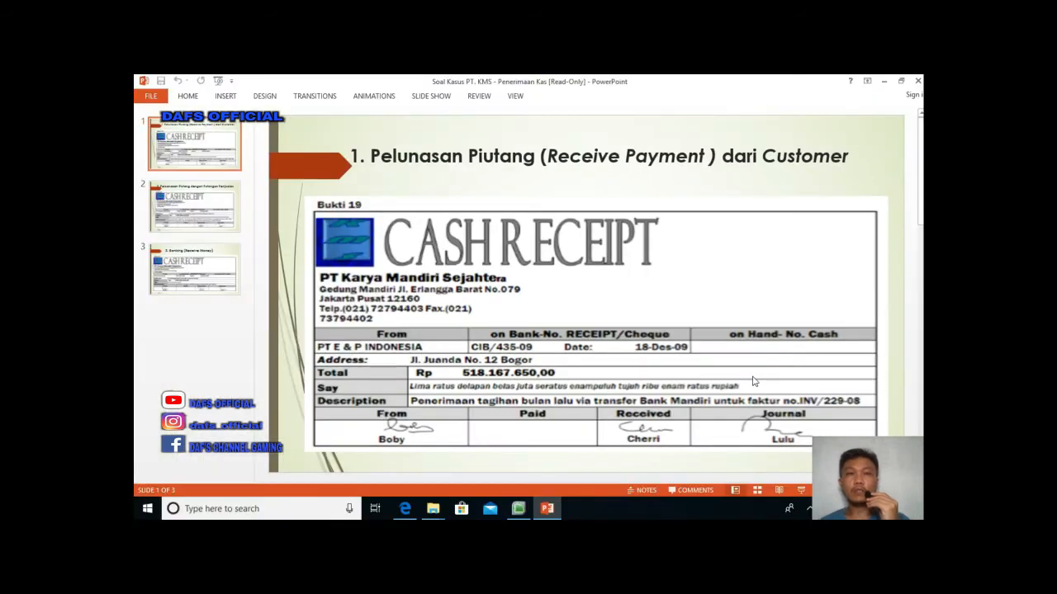
{"action": "left_click", "coordinate": [883, 80]}
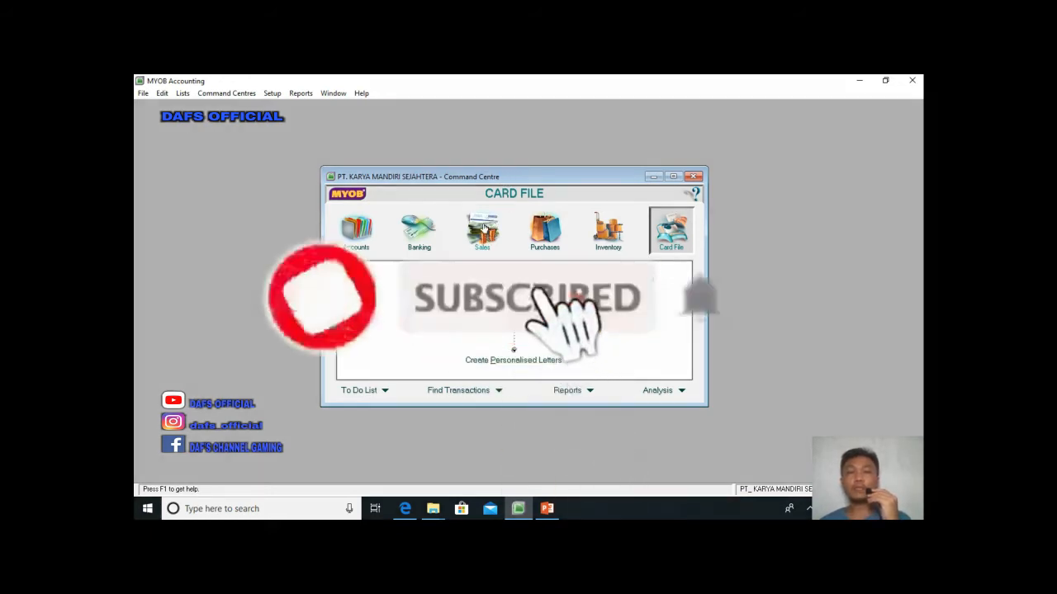
- Switch to MYOB's sales area and start a received payment for the customer PT. E & P INDONESIA
{"action": "left_click", "coordinate": [483, 230]}
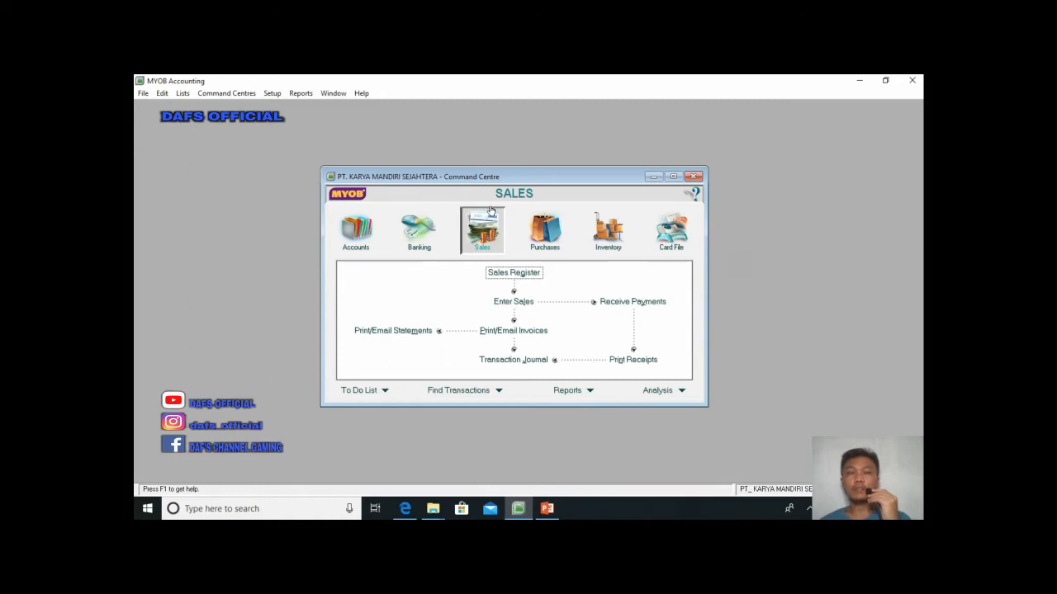
{"action": "left_click", "coordinate": [625, 304]}
{"action": "left_click_drag", "start_coordinate": [559, 196], "coordinate": [541, 178]}
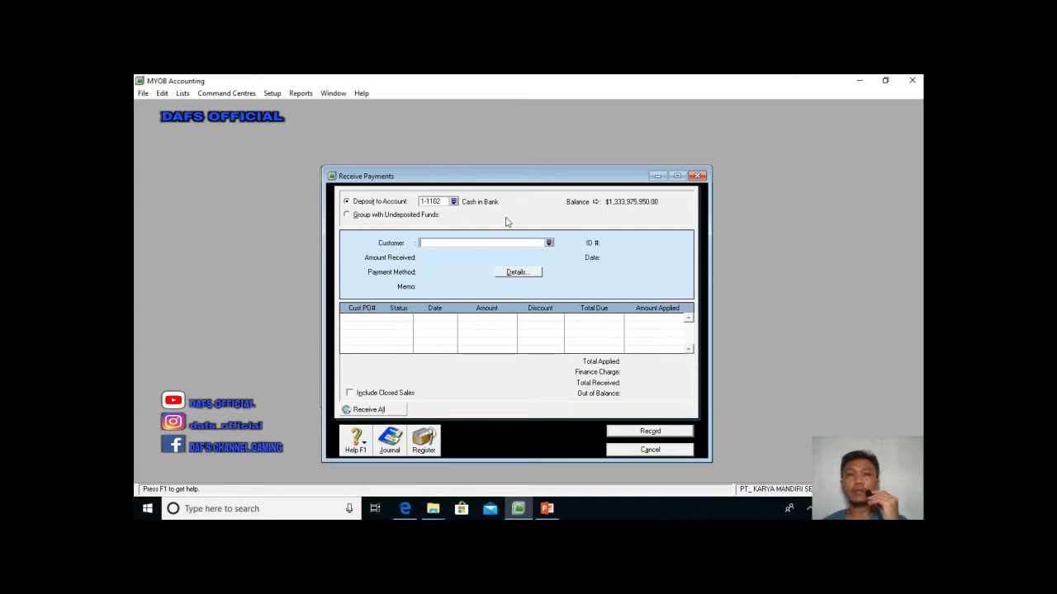
{"action": "left_click", "coordinate": [549, 243]}
{"action": "left_click", "coordinate": [456, 237]}
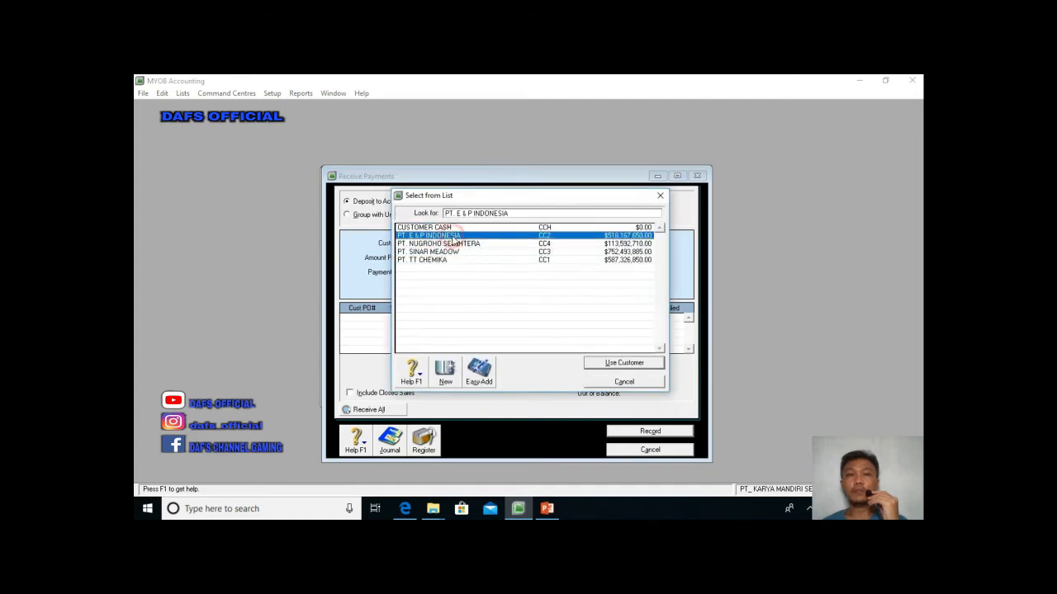
{"action": "left_click", "coordinate": [618, 363]}
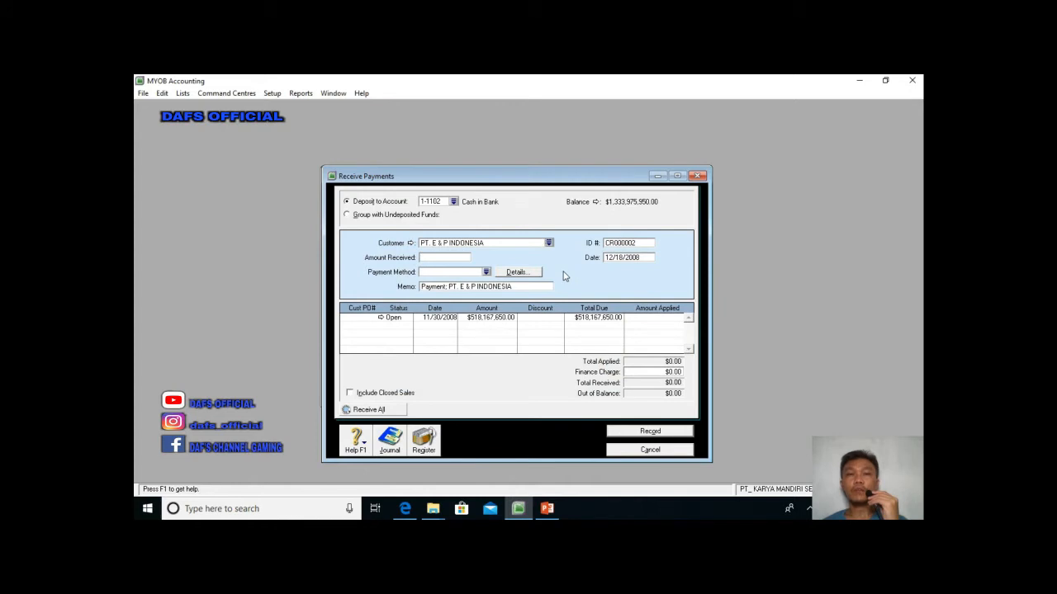
- Set the amount received from PT. E & P INDONESIA to 518,167,650
{"action": "left_click", "coordinate": [448, 257]}
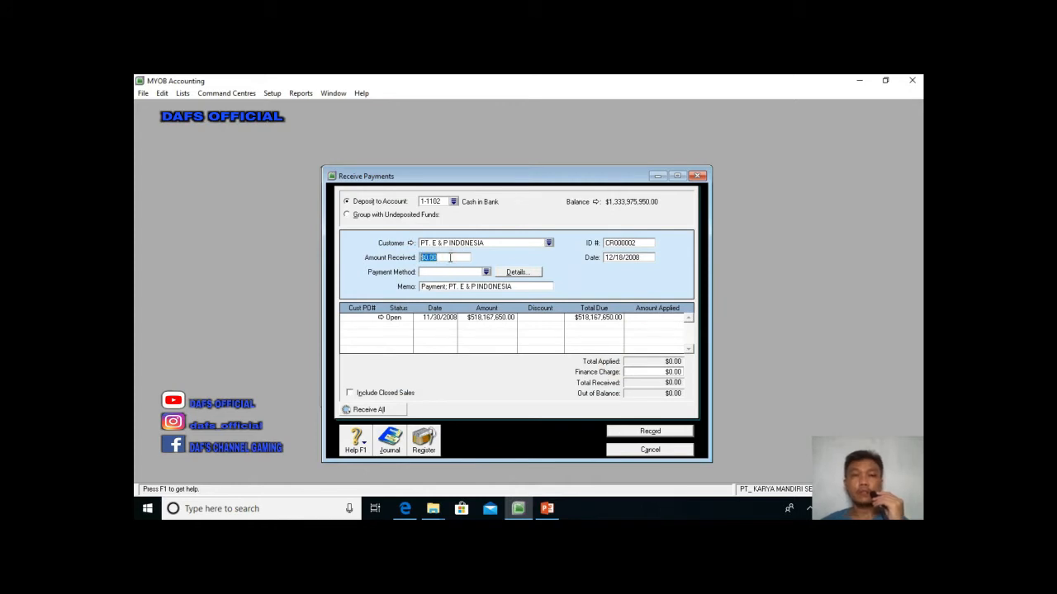
{"action": "type", "text": "51"}
{"action": "type", "text": "8,1"}
{"action": "type", "text": "6"}
{"action": "type", "text": "7,65"}
{"action": "type", "text": "0"}
{"action": "key", "text": "Tab"}
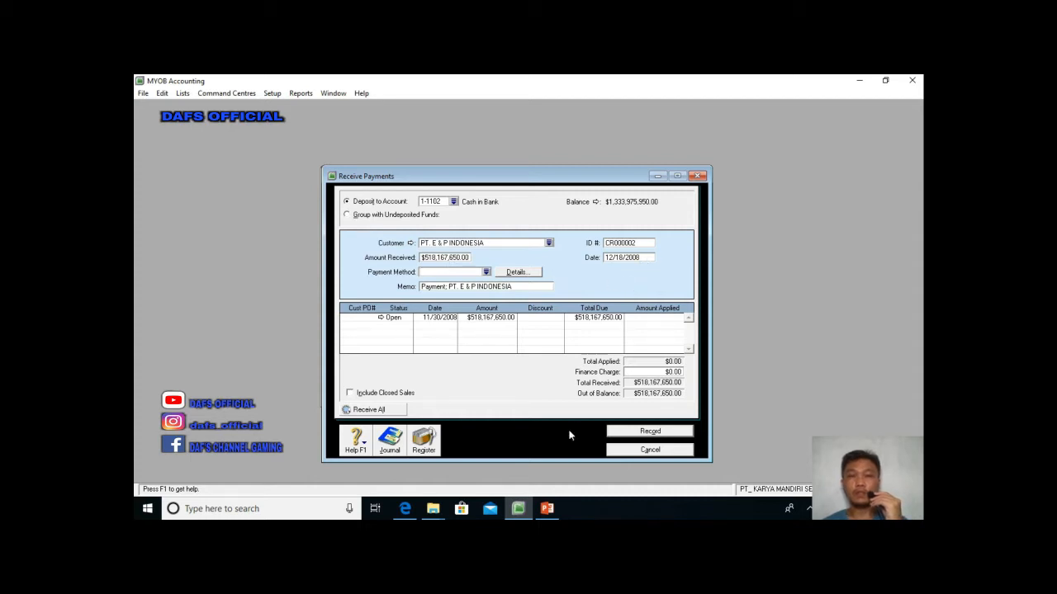
- Check the cash receipt in PowerPoint and set the payment's ID number to CIB/435 in MYOB
{"action": "left_click", "coordinate": [546, 508]}
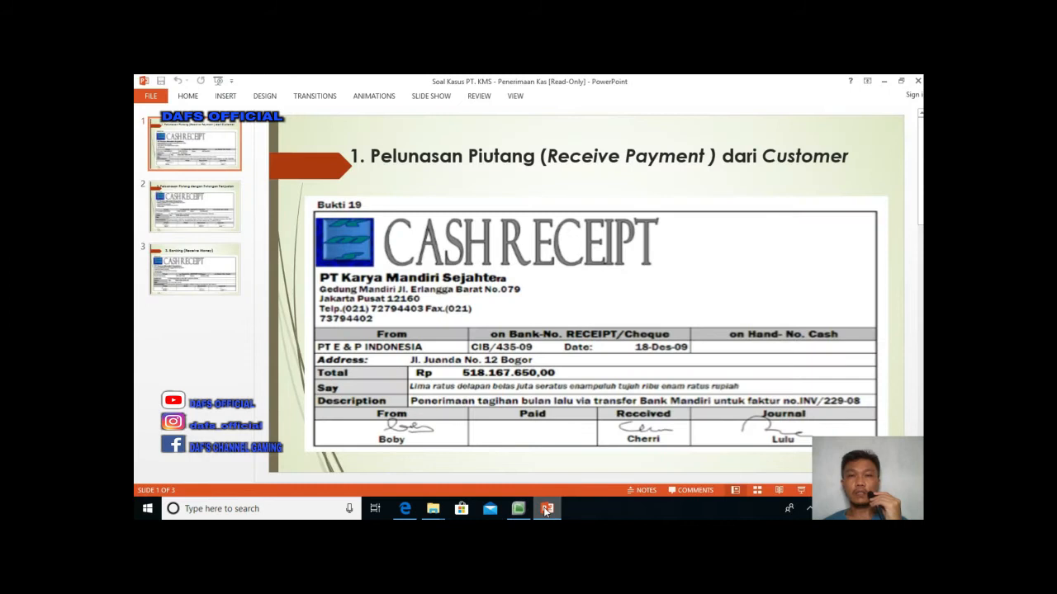
{"action": "left_click", "coordinate": [546, 508]}
{"action": "left_click", "coordinate": [640, 242]}
{"action": "type", "text": "CIB/435"}
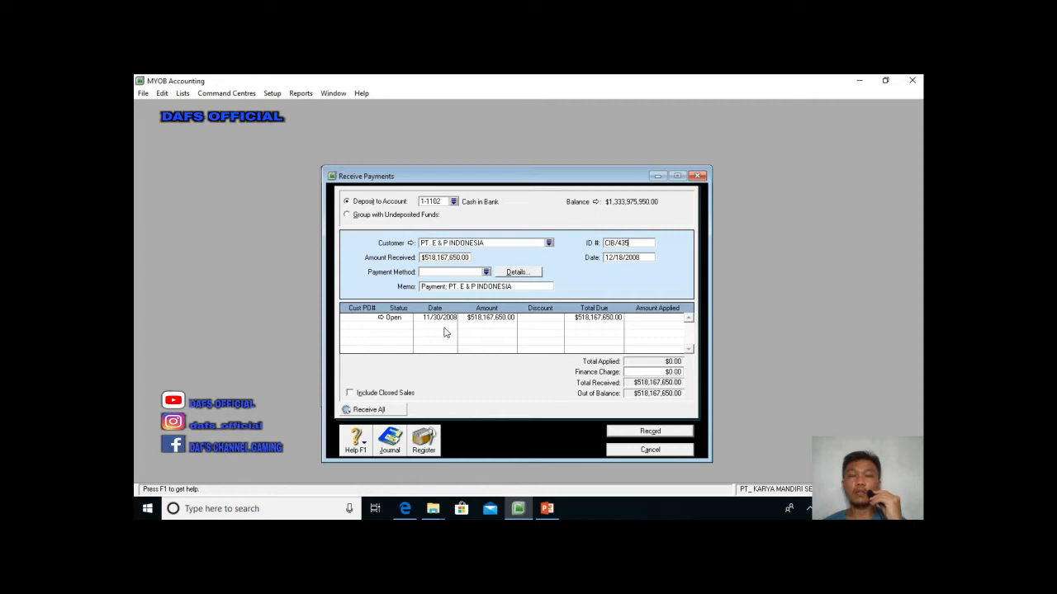
- Apply $518,167,650.00 to the open 11/30/2008 invoice and record the payment
{"action": "left_click", "coordinate": [646, 320]}
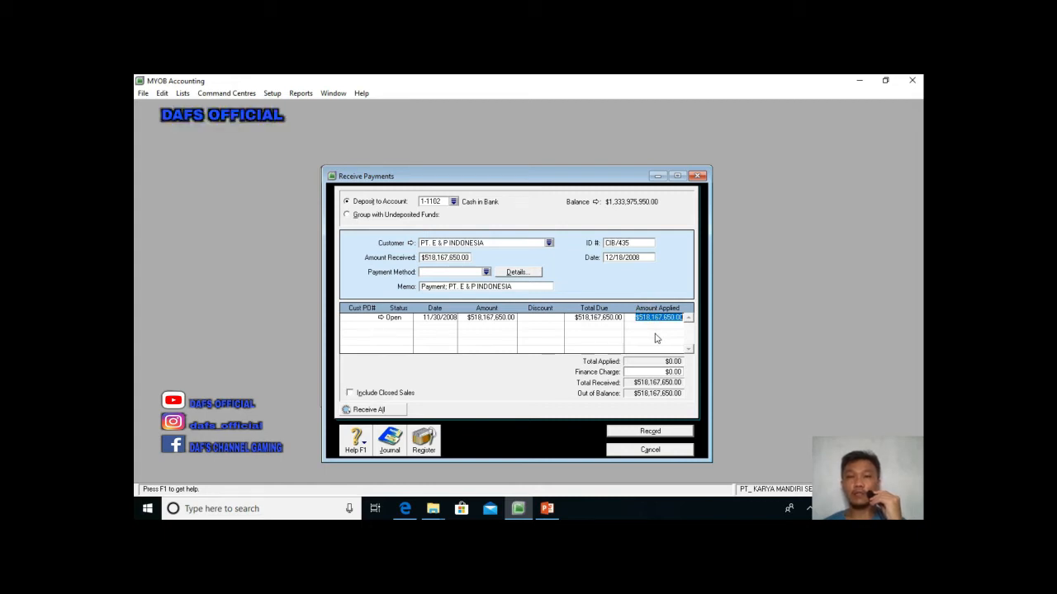
{"action": "key", "text": "Tab"}
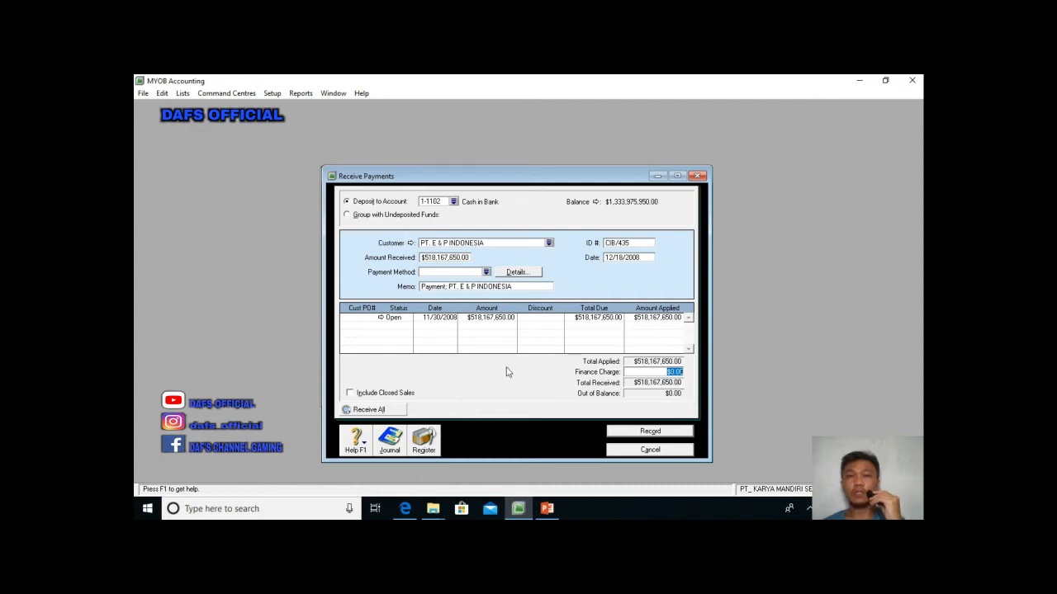
{"action": "left_click", "coordinate": [679, 435]}
- Review the recorded PT. E & P INDONESIA payment in the receipts journal and close the payment entry
{"action": "left_click", "coordinate": [391, 446]}
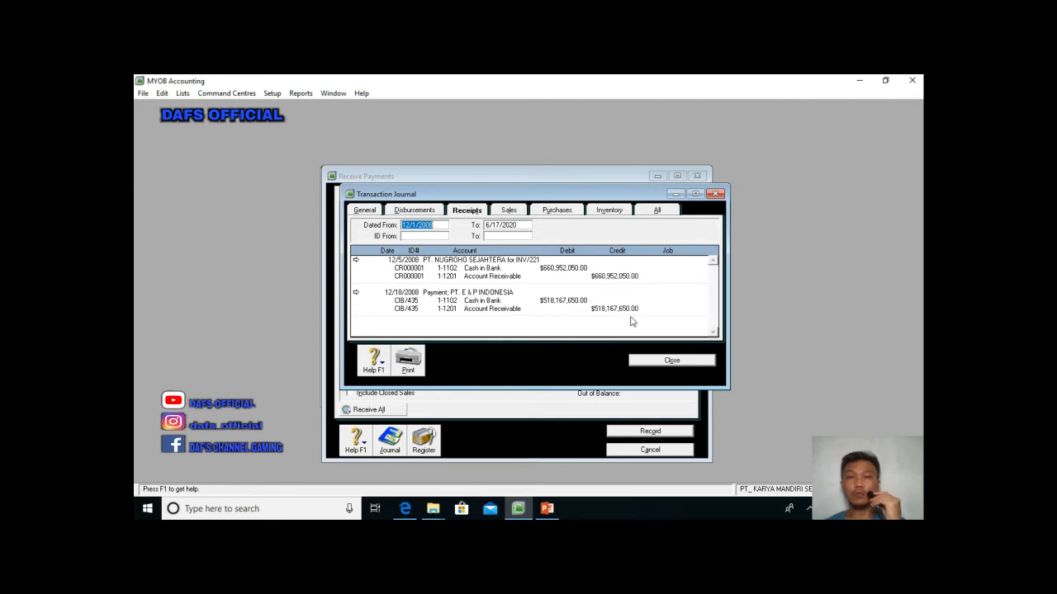
{"action": "left_click", "coordinate": [700, 364]}
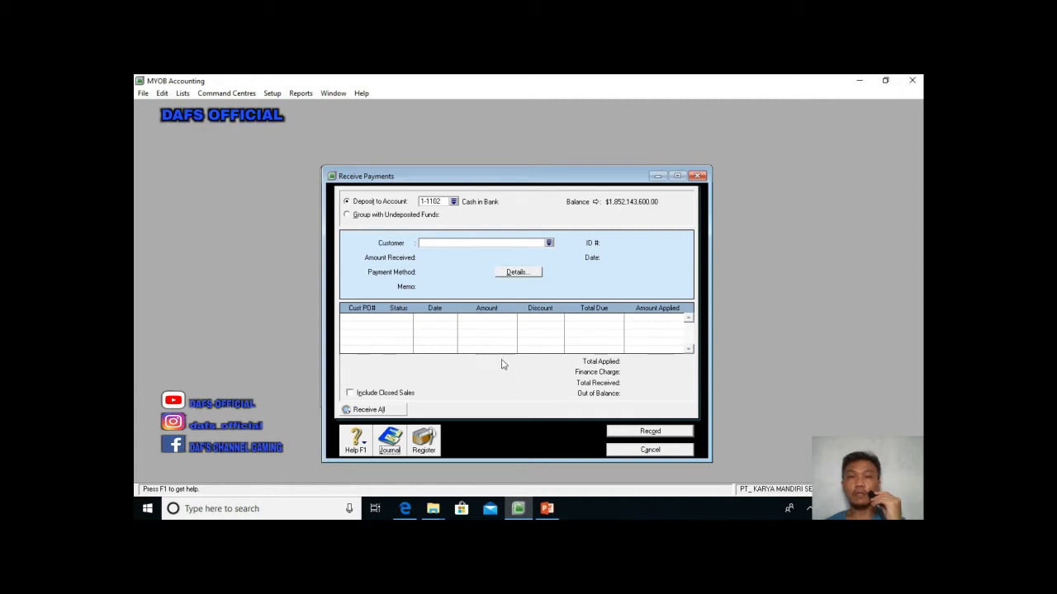
{"action": "left_click", "coordinate": [698, 176]}
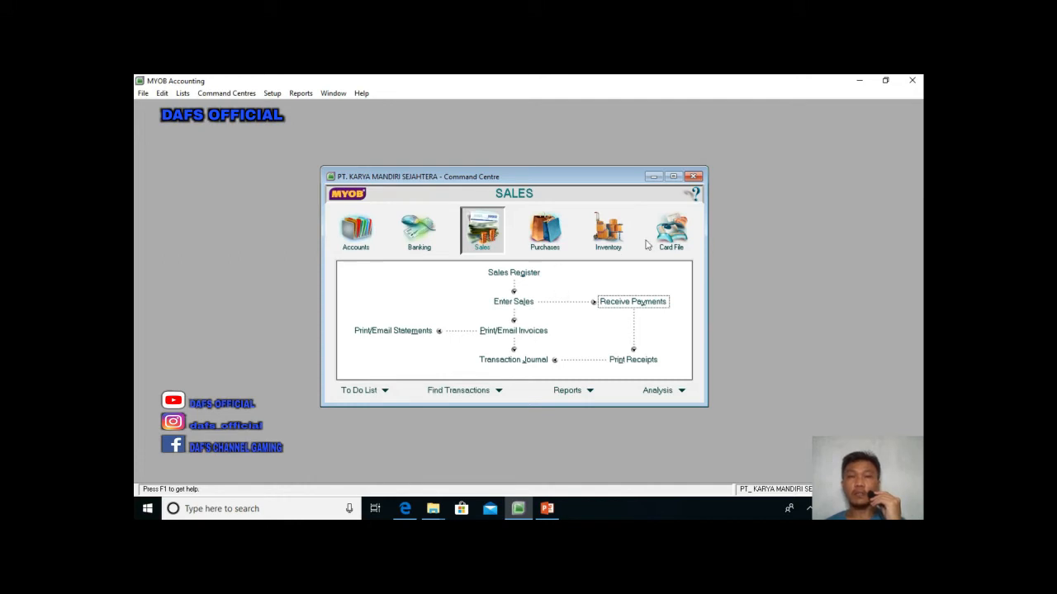
- Check PT. E & P INDONESIA's current balance in the cards list
{"action": "left_click", "coordinate": [671, 233]}
{"action": "left_click", "coordinate": [514, 279]}
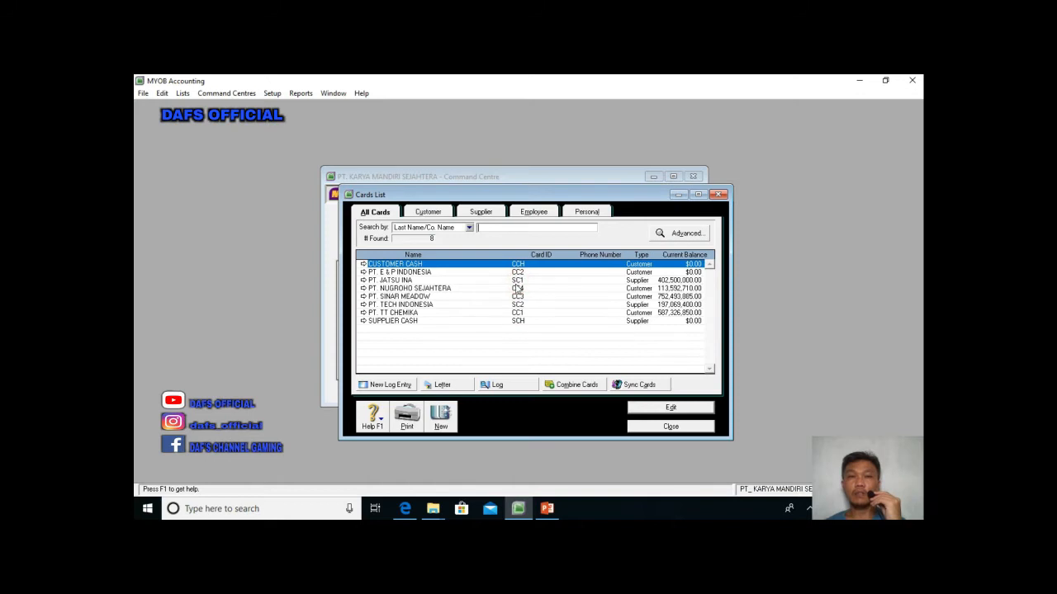
{"action": "left_click", "coordinate": [405, 272]}
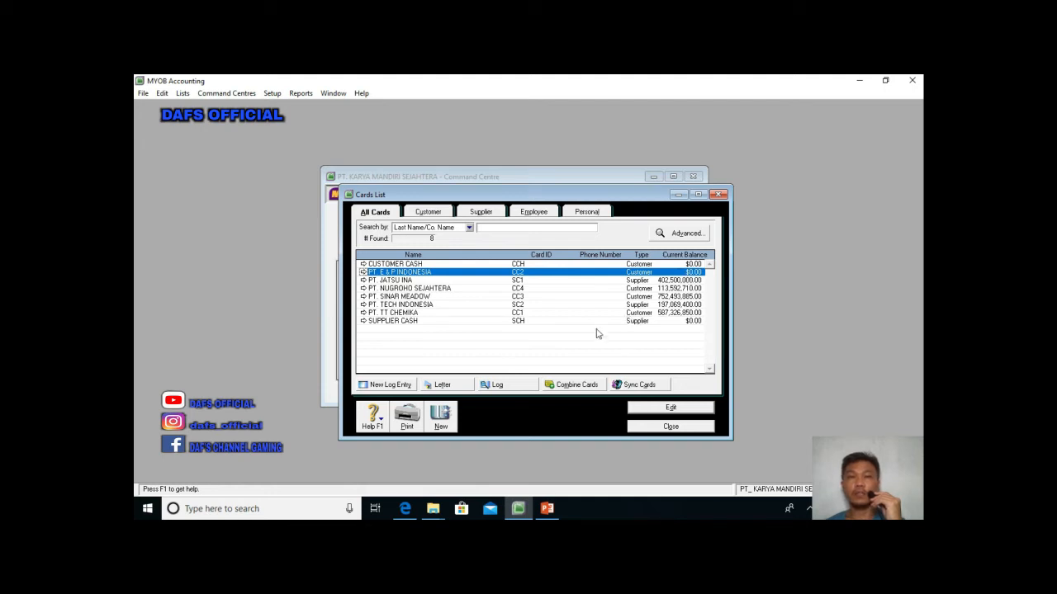
{"action": "left_click", "coordinate": [705, 428]}
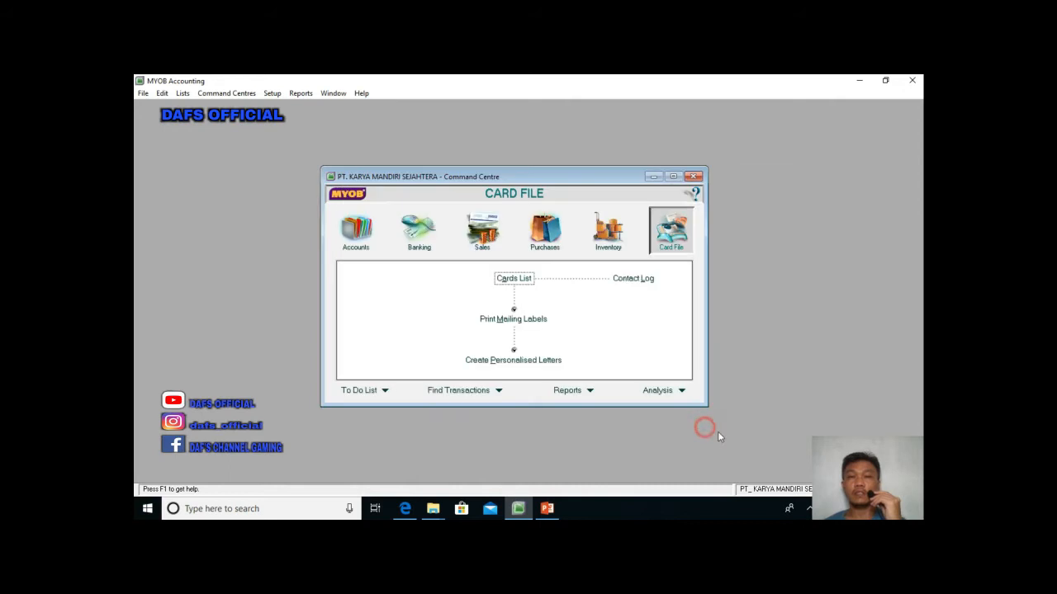
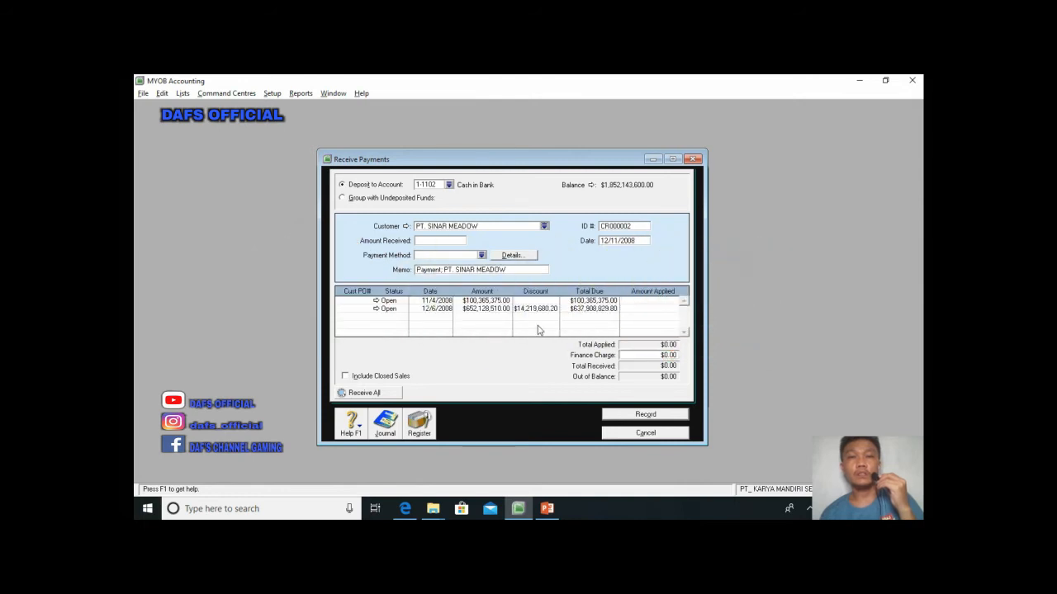
- Examine the transactions behind PT. SINAR MEADOW's open 12/6/2008 invoice and compare the invoice number with the second cash receipt in PowerPoint
{"action": "left_click", "coordinate": [375, 310]}
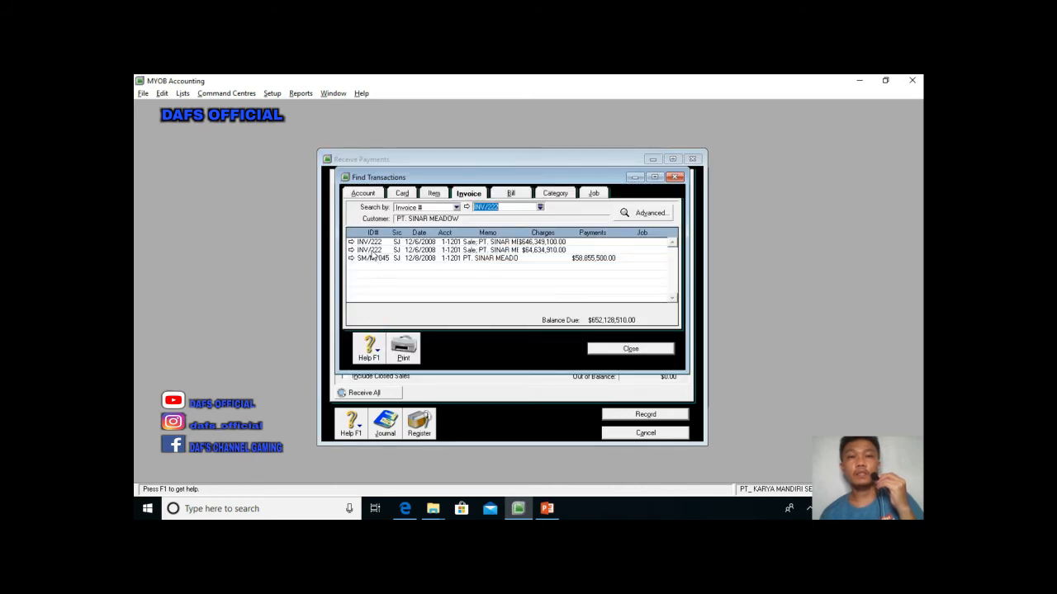
{"action": "left_click", "coordinate": [546, 507]}
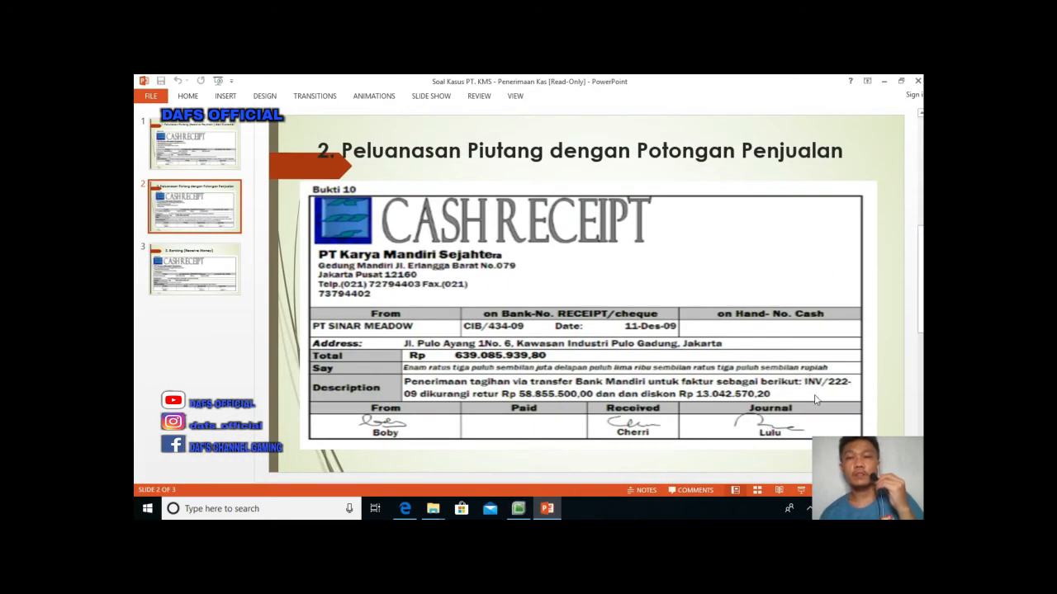
{"action": "left_click", "coordinate": [825, 369]}
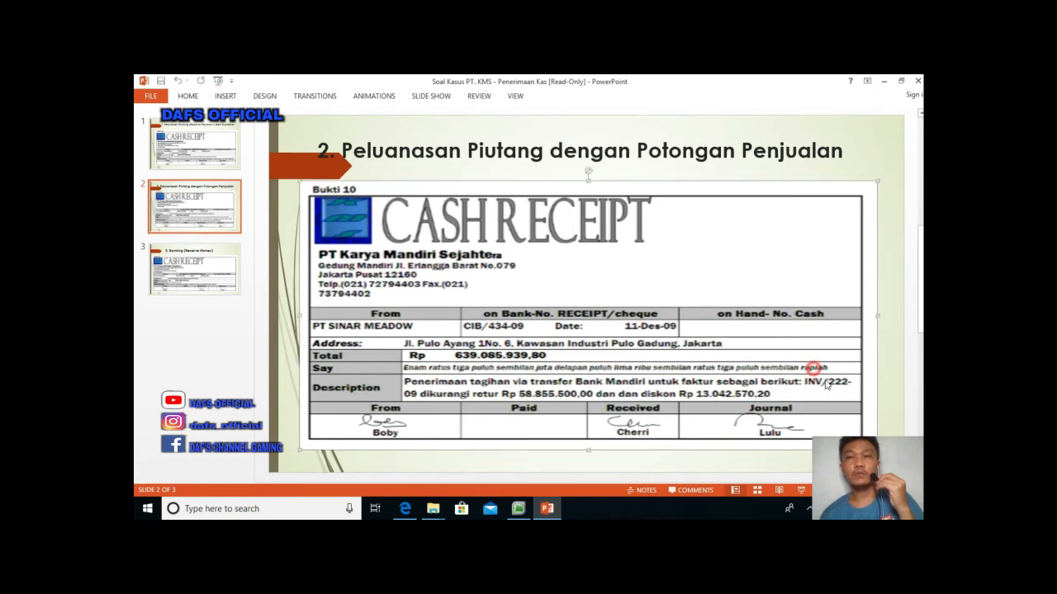
{"action": "left_click", "coordinate": [885, 82]}
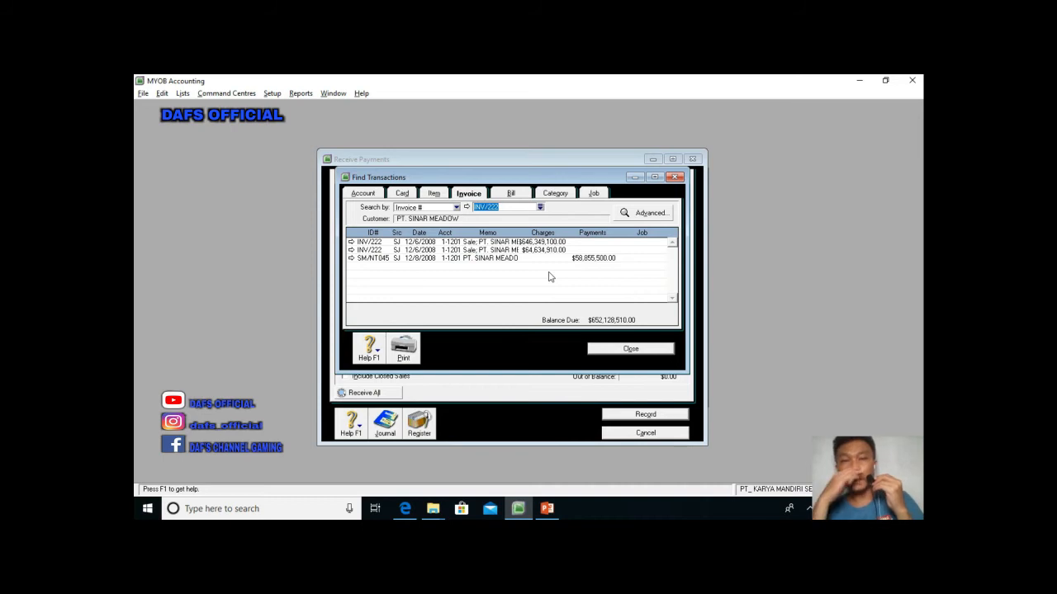
{"action": "left_click", "coordinate": [675, 177]}
{"action": "left_click_drag", "start_coordinate": [484, 160], "coordinate": [481, 156]}
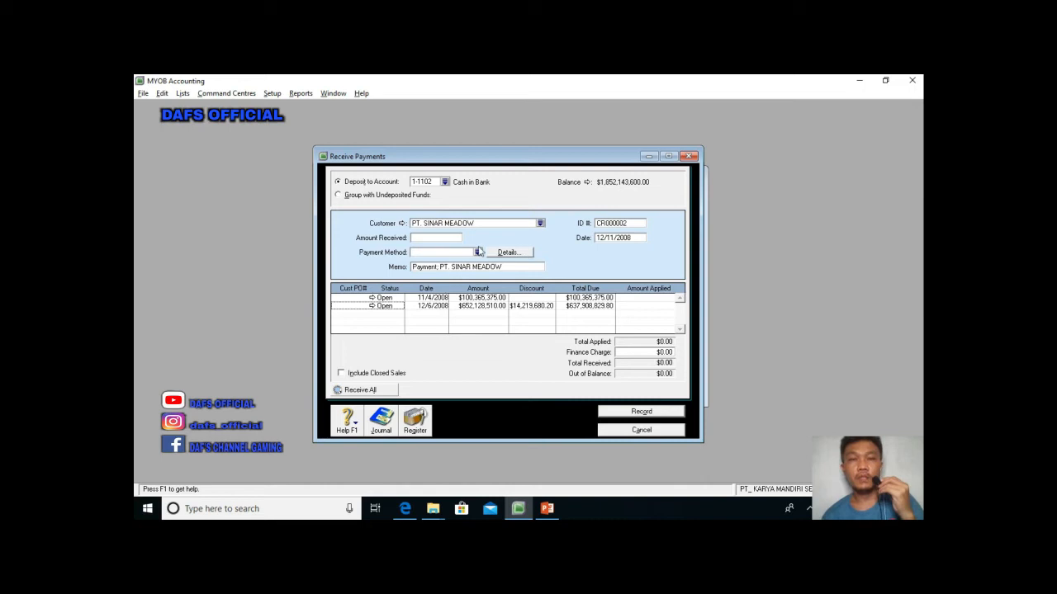
- Set the amount received from PT. SINAR MEADOW to 639,085,939.80, as given on the cash receipt in PowerPoint
{"action": "left_click", "coordinate": [422, 240]}
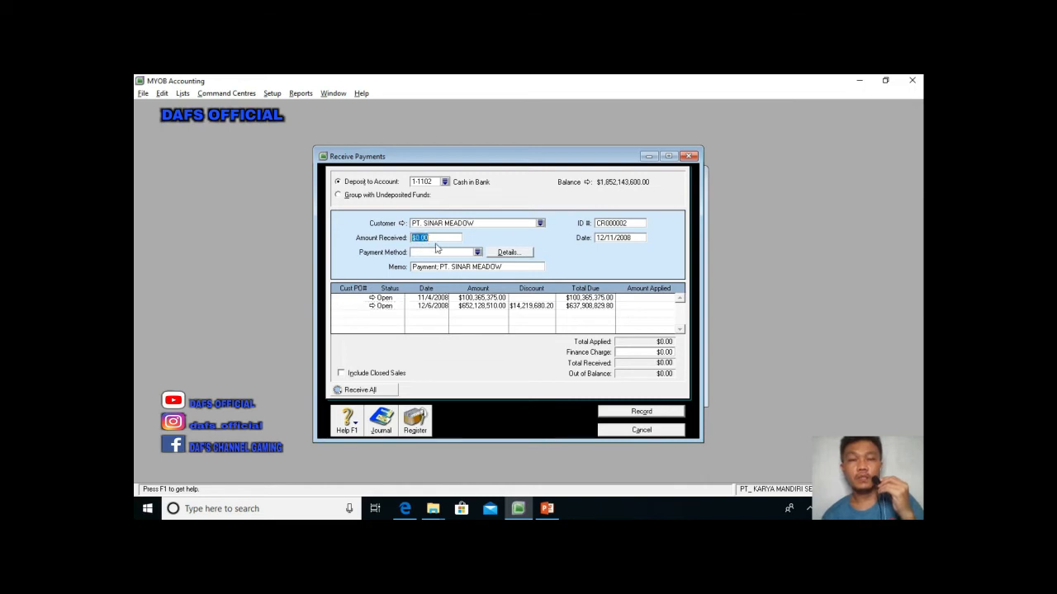
{"action": "left_click", "coordinate": [547, 508]}
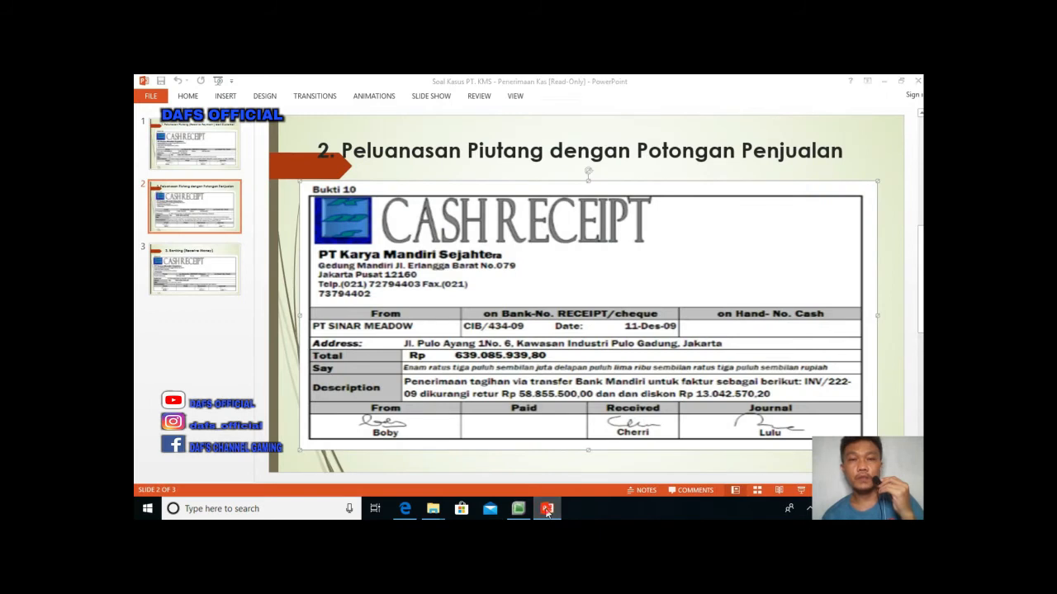
{"action": "left_click", "coordinate": [546, 509]}
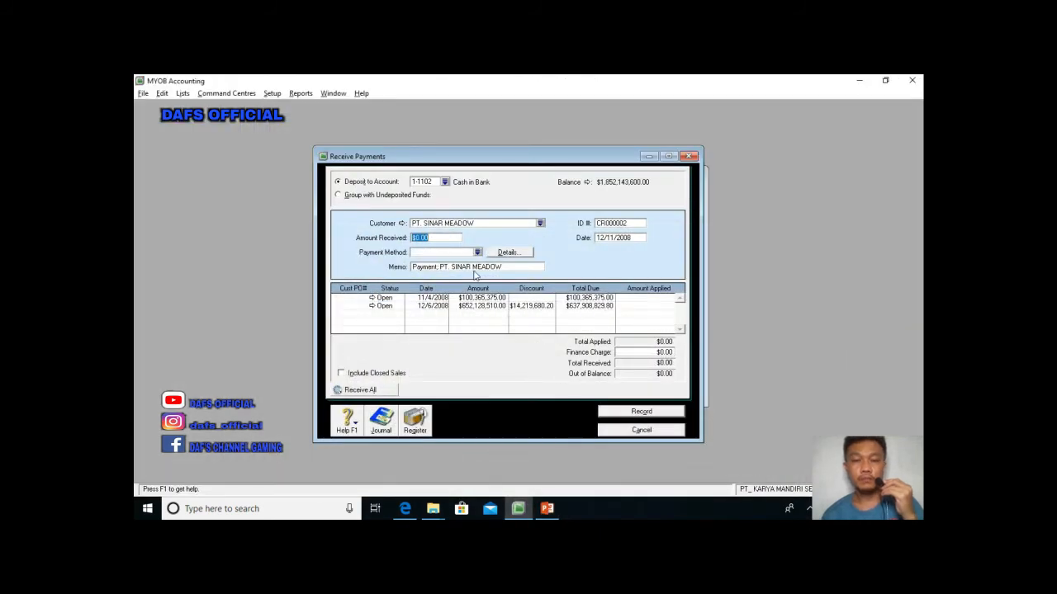
{"action": "type", "text": "637"}
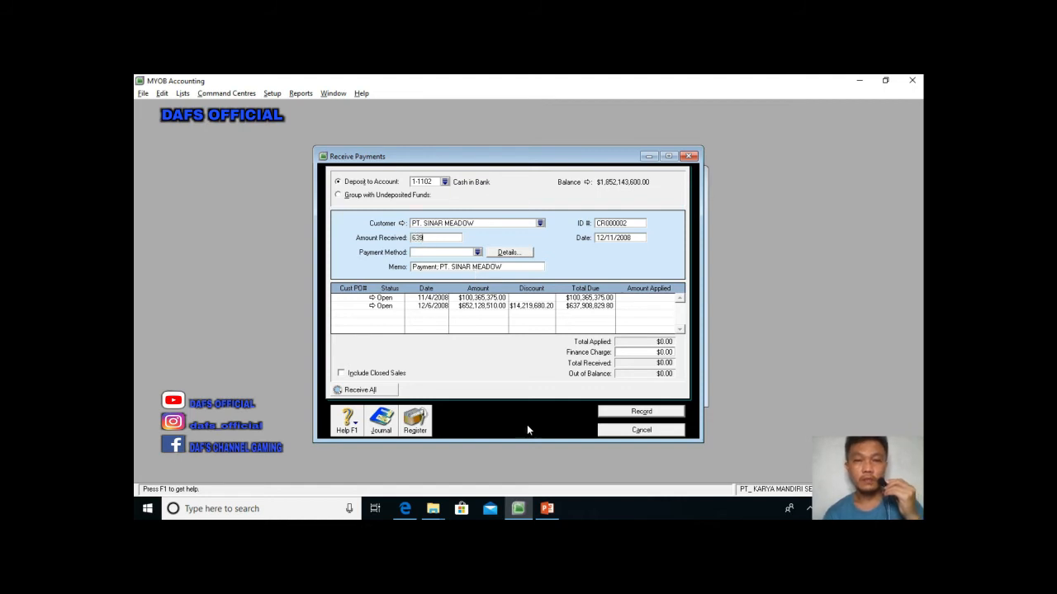
{"action": "left_click", "coordinate": [548, 509]}
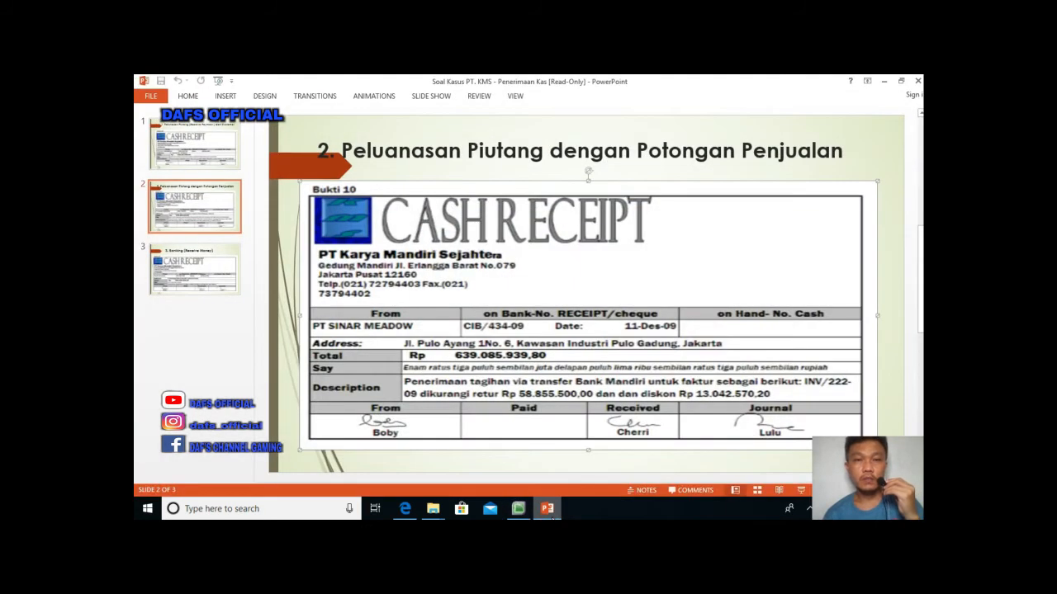
{"action": "left_click", "coordinate": [517, 509]}
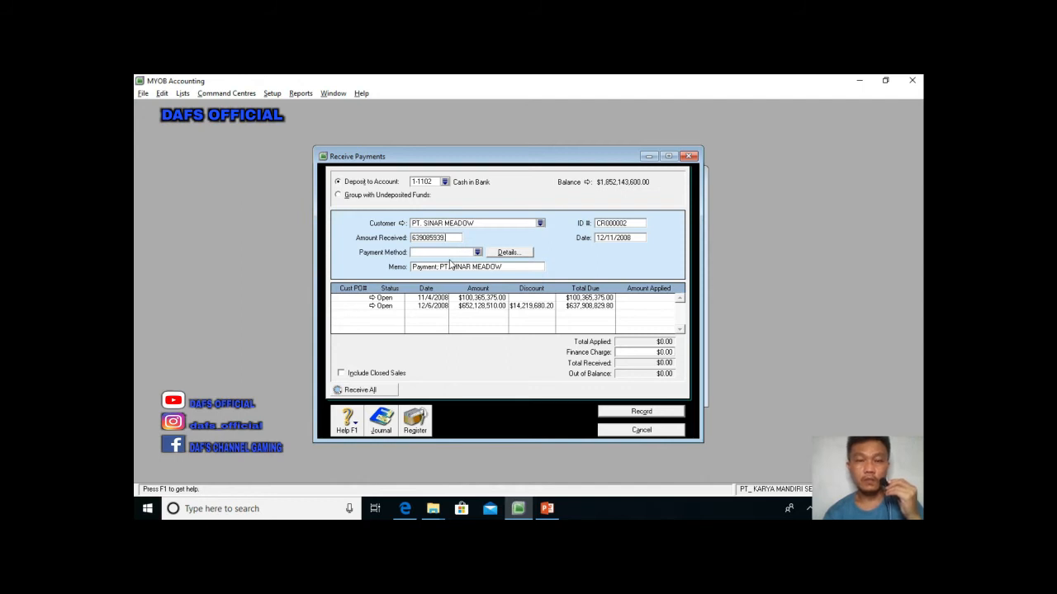
{"action": "key", "text": "Tab"}
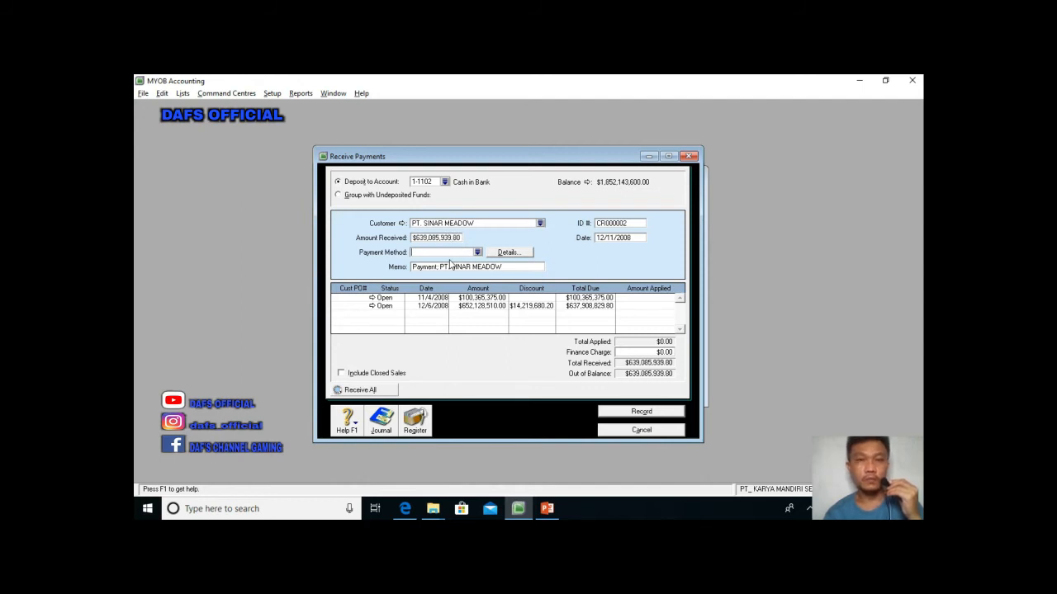
- Set the ID number of the PT. SINAR MEADOW payment to CIB/434
{"action": "left_click", "coordinate": [605, 224]}
{"action": "type", "text": "0"}
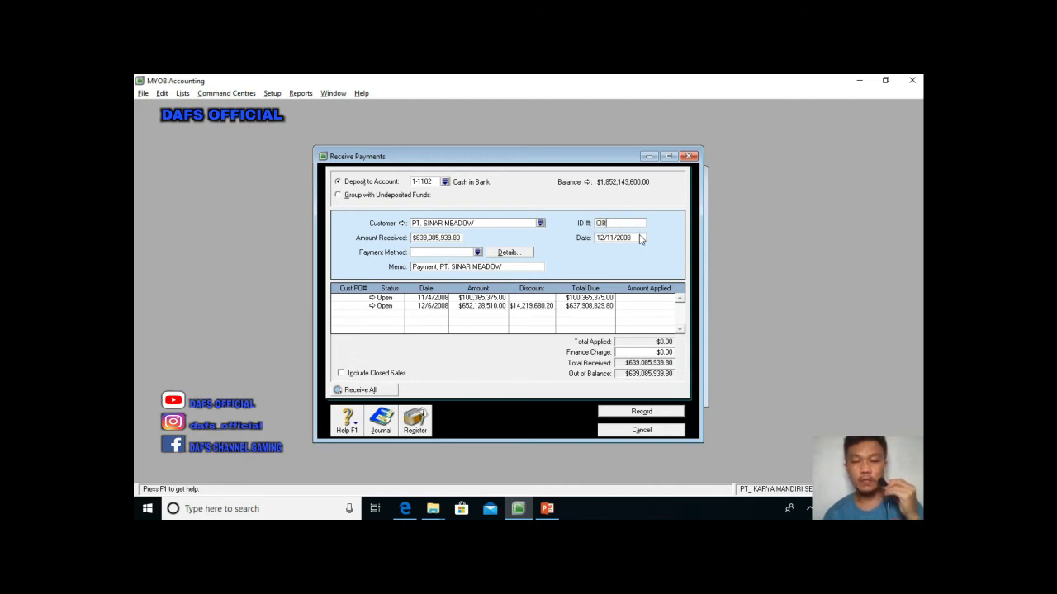
{"action": "type", "text": "IB/434"}
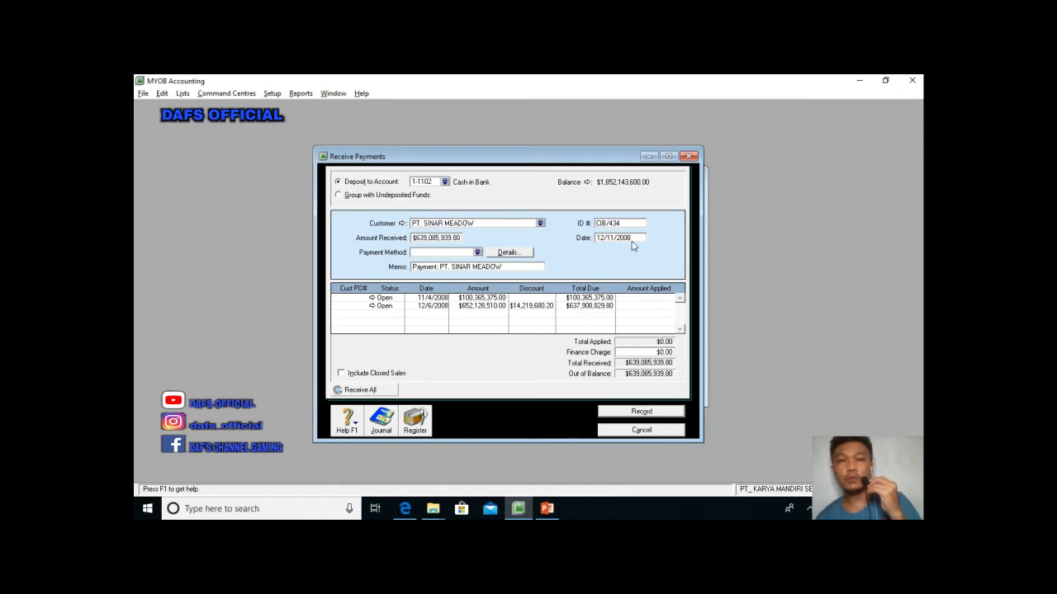
- Set the discount on PT. SINAR MEADOW's 12/6/2008 invoice to 13,042,570.20, as given on the second cash receipt in PowerPoint
{"action": "left_click", "coordinate": [548, 306]}
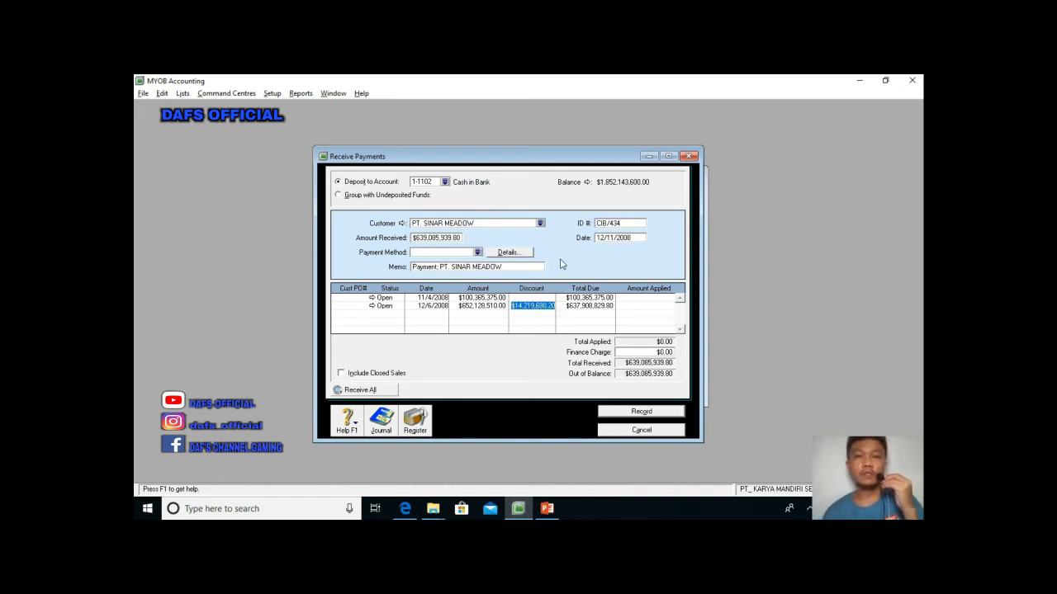
{"action": "left_click", "coordinate": [549, 509]}
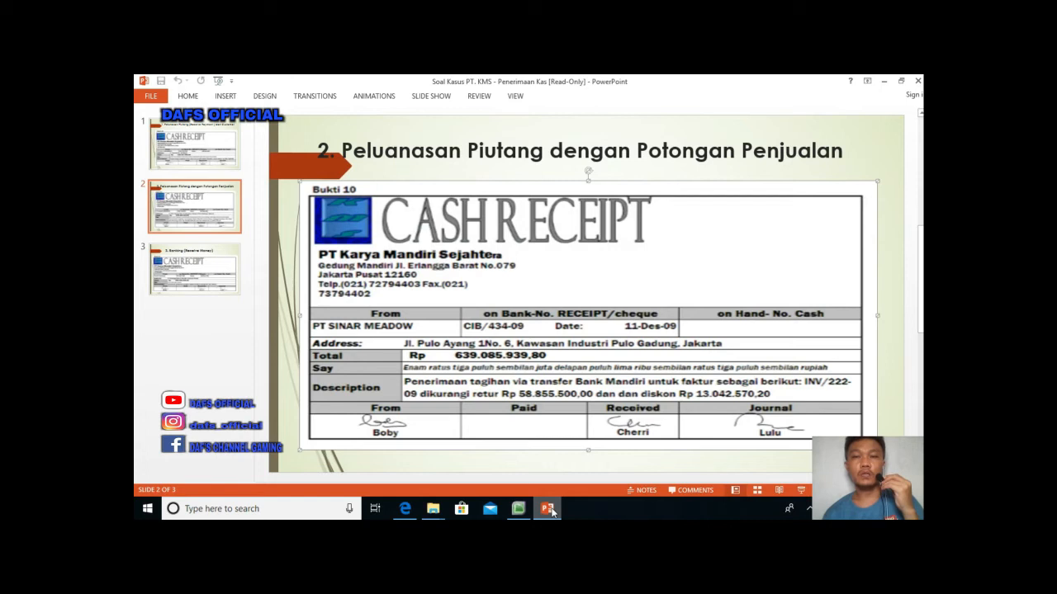
{"action": "left_click", "coordinate": [549, 508]}
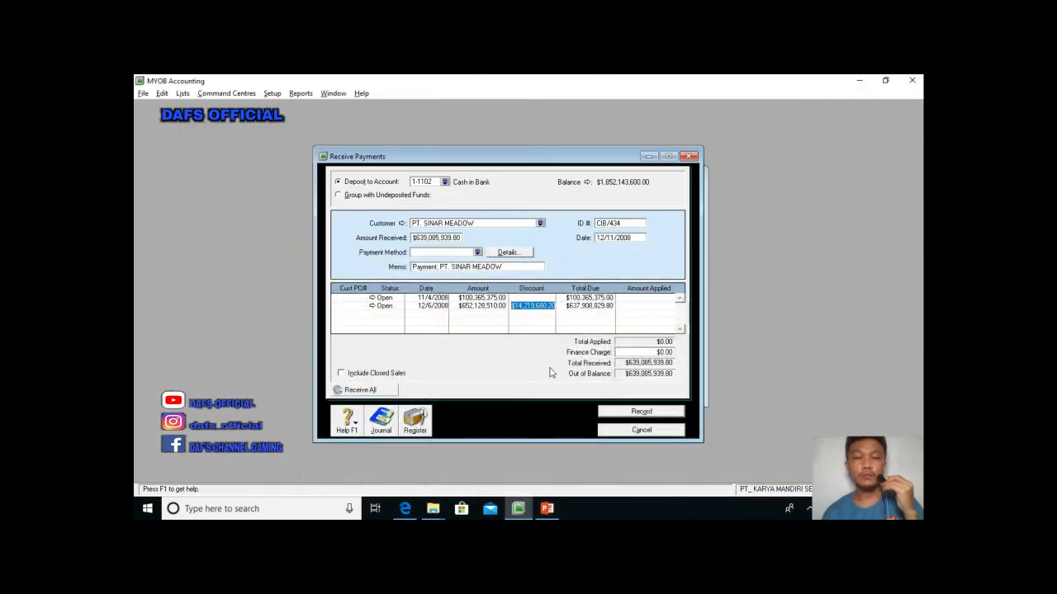
{"action": "type", "text": "13"}
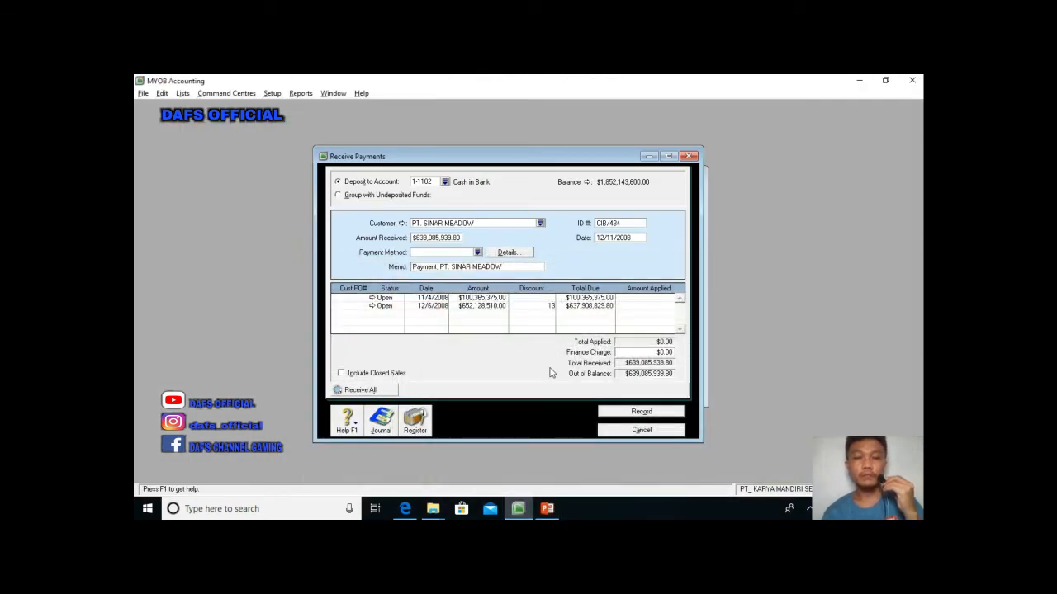
{"action": "key", "text": "alt+Tab"}
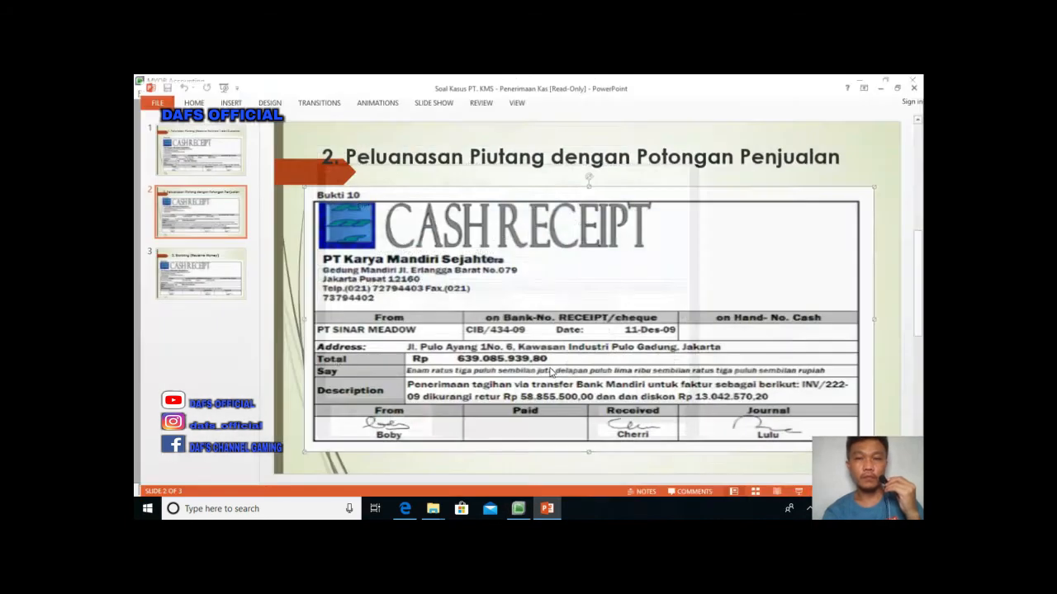
{"action": "key", "text": "alt+Tab"}
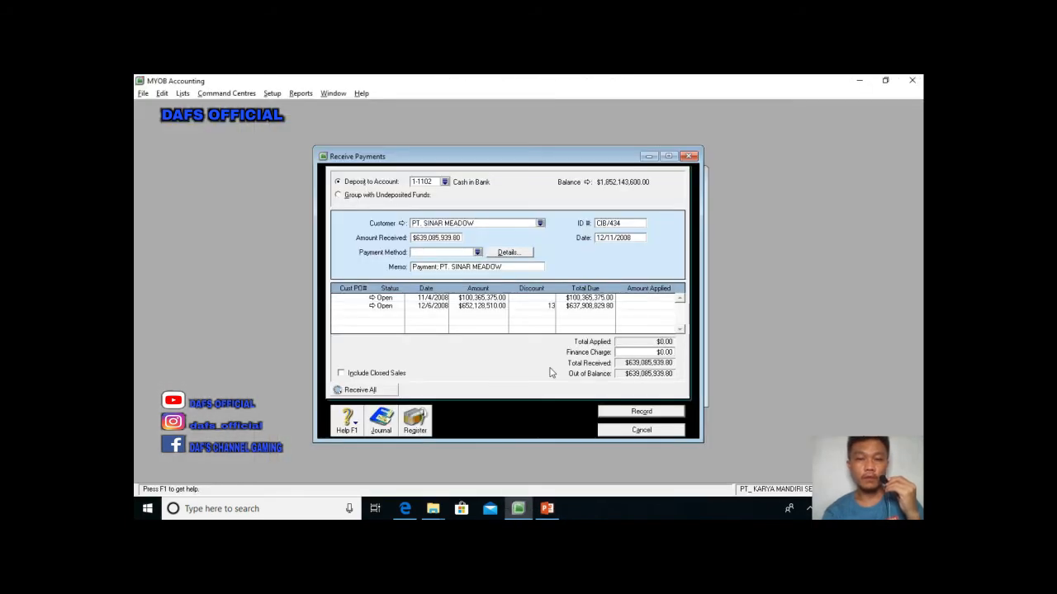
{"action": "type", "text": "42"}
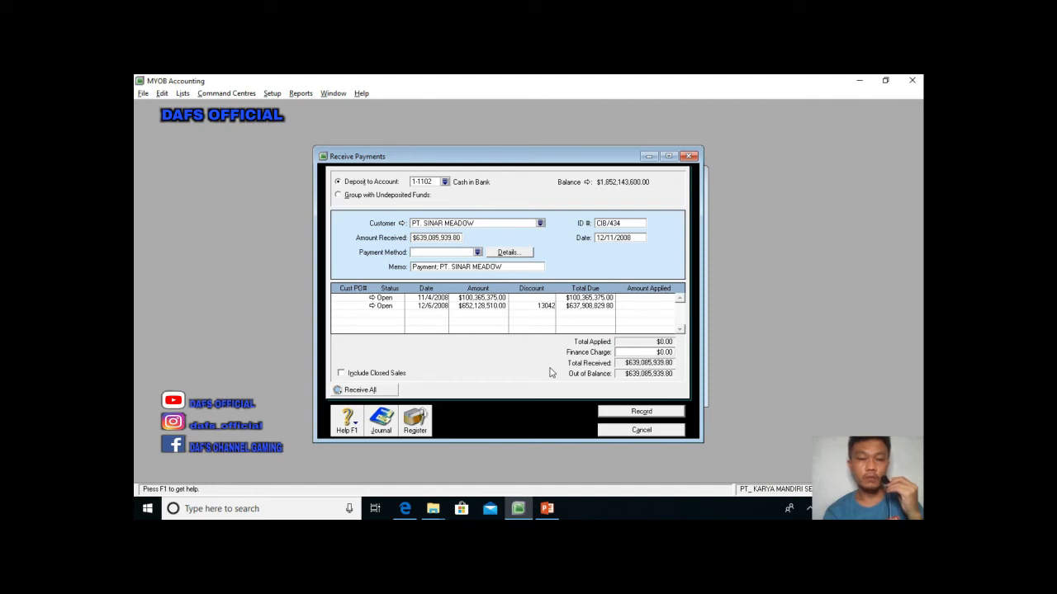
{"action": "key", "text": "alt+Tab"}
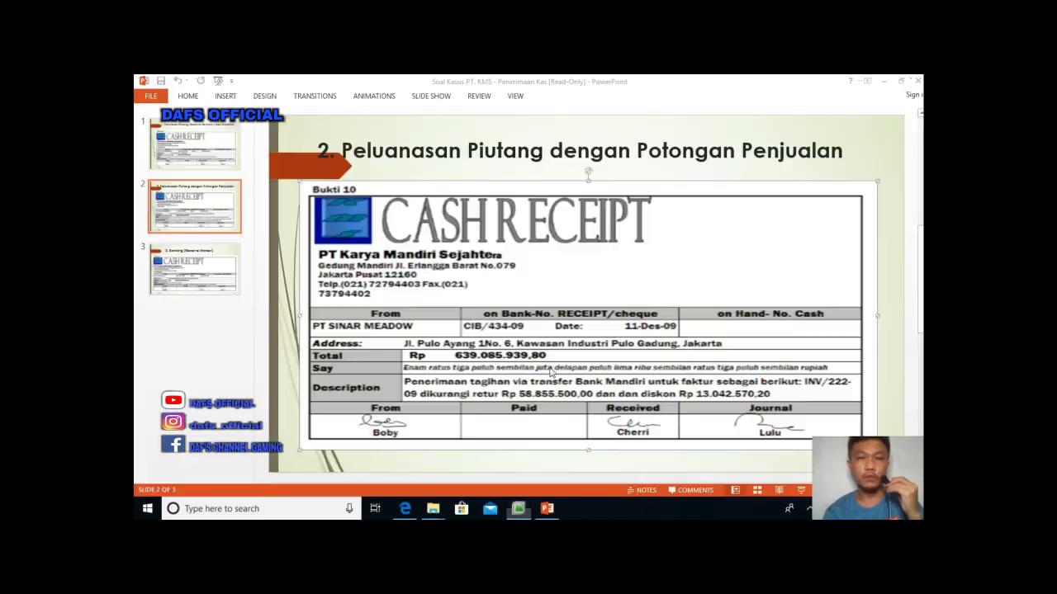
{"action": "key", "text": "alt+Tab"}
{"action": "type", "text": "2570"}
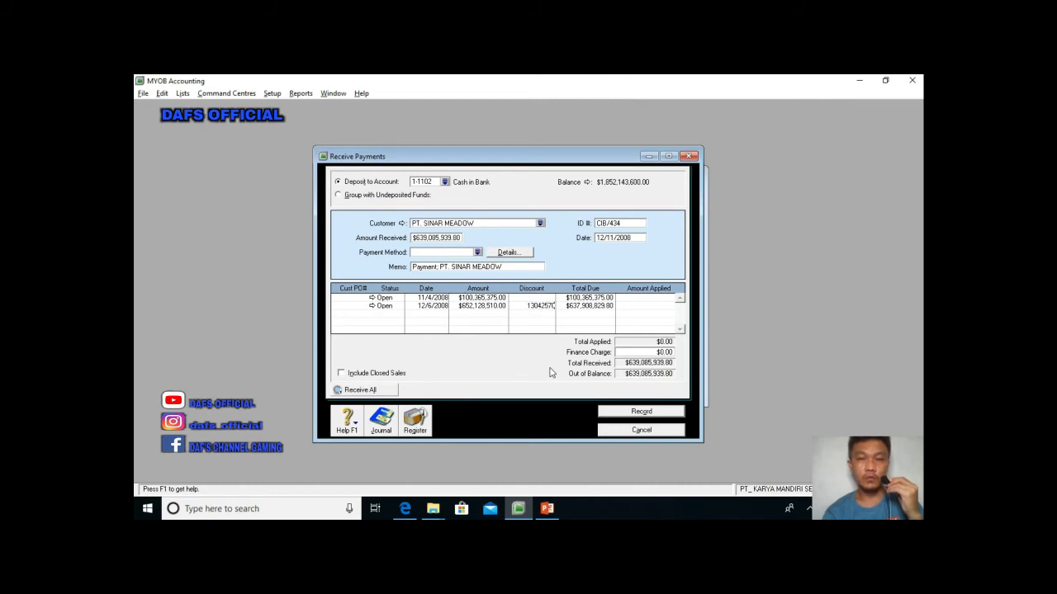
{"action": "type", "text": ".20"}
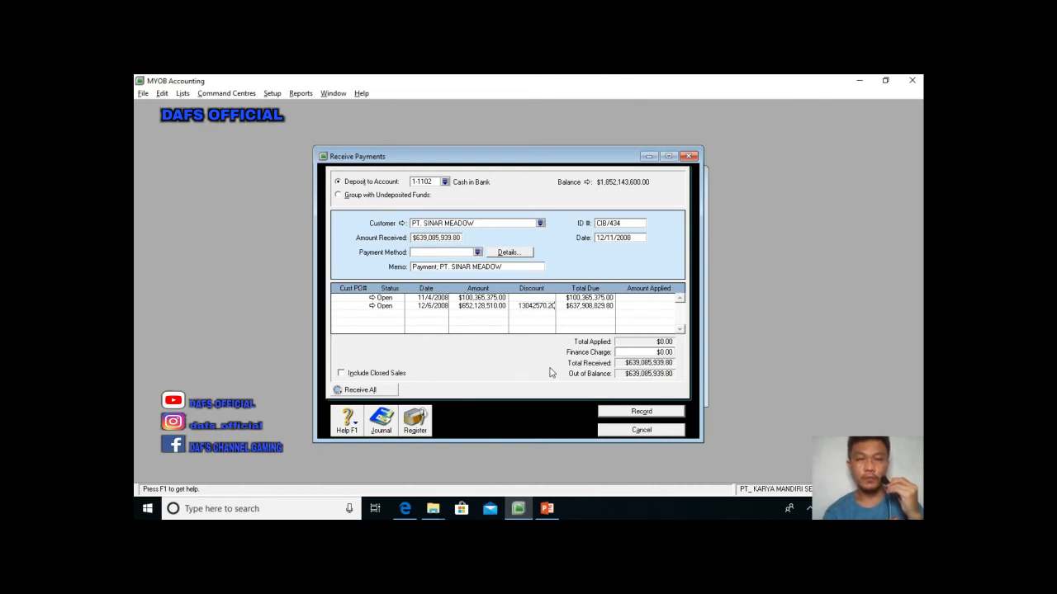
{"action": "key", "text": "Tab"}
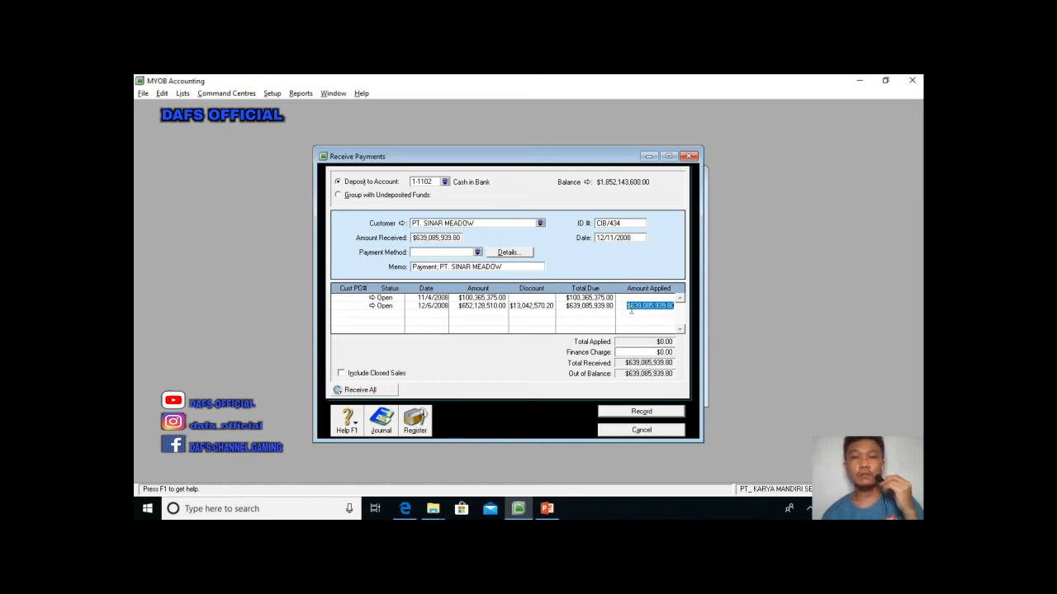
- Apply the full 639,085,939.80 to the 12/6/2008 invoice and record the payment, leaving the discount's credit memo for printing later
{"action": "key", "text": "Tab"}
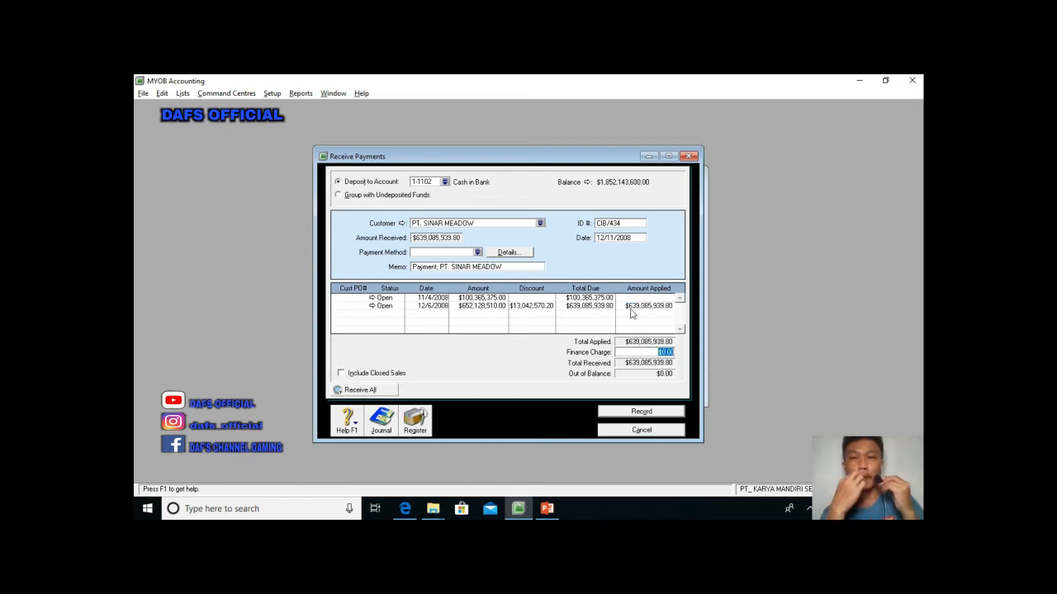
{"action": "left_click", "coordinate": [650, 416]}
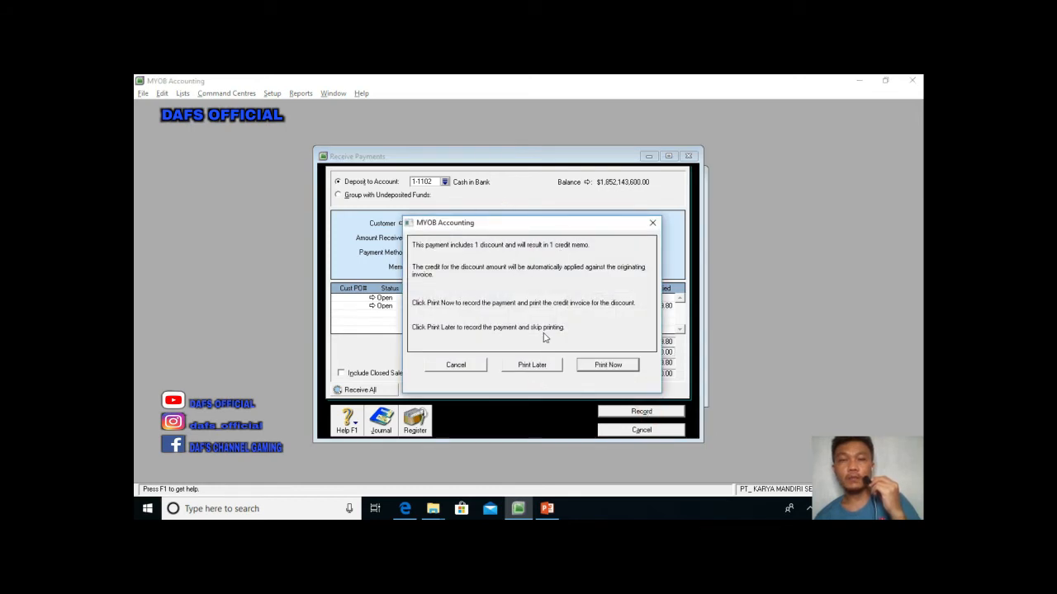
{"action": "left_click", "coordinate": [470, 372]}
{"action": "left_click", "coordinate": [633, 412]}
{"action": "left_click", "coordinate": [533, 365]}
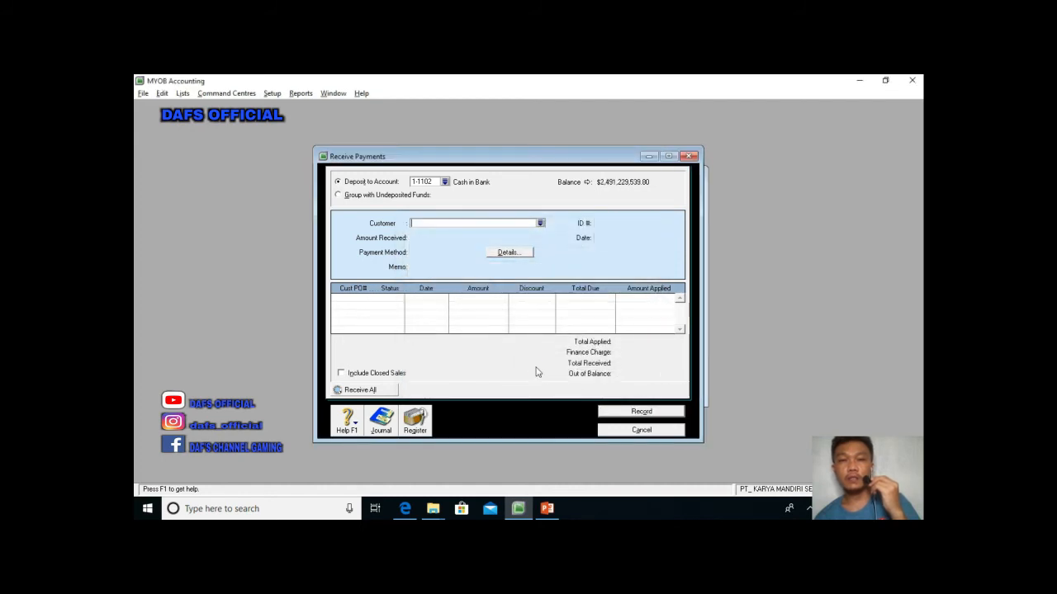
- Review PT. SINAR MEADOW's receipt CIB/434 in the receipts journal, closing the journal and the payment window when done
{"action": "left_click", "coordinate": [381, 420]}
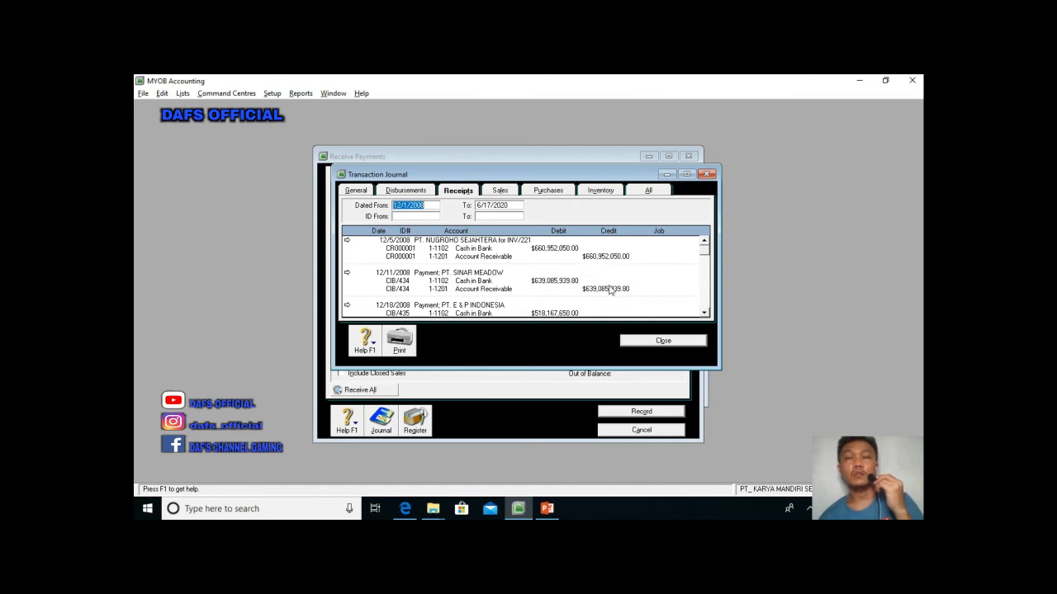
{"action": "left_click", "coordinate": [663, 341]}
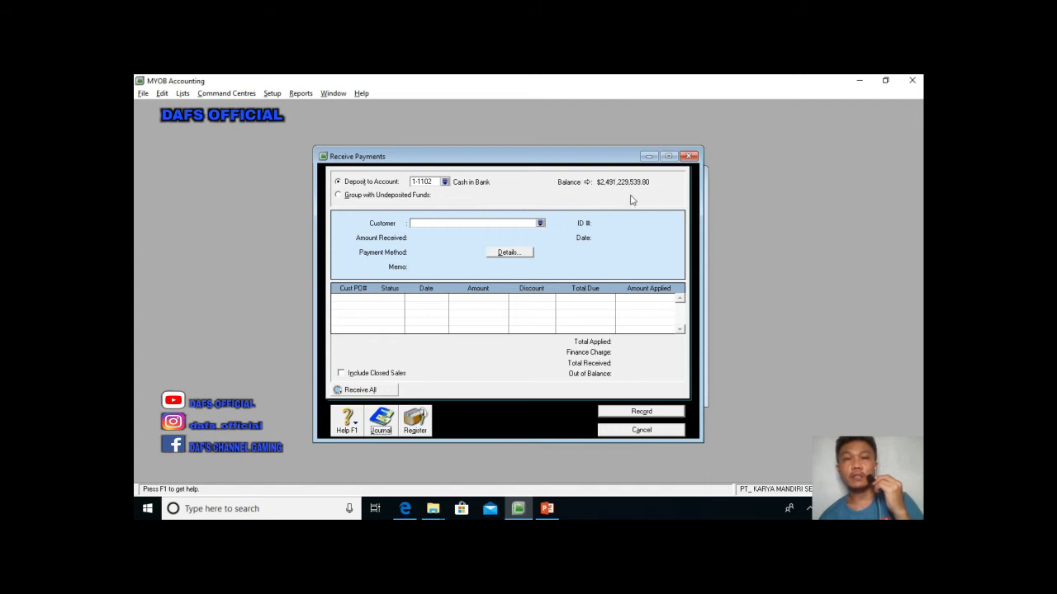
{"action": "left_click", "coordinate": [688, 156]}
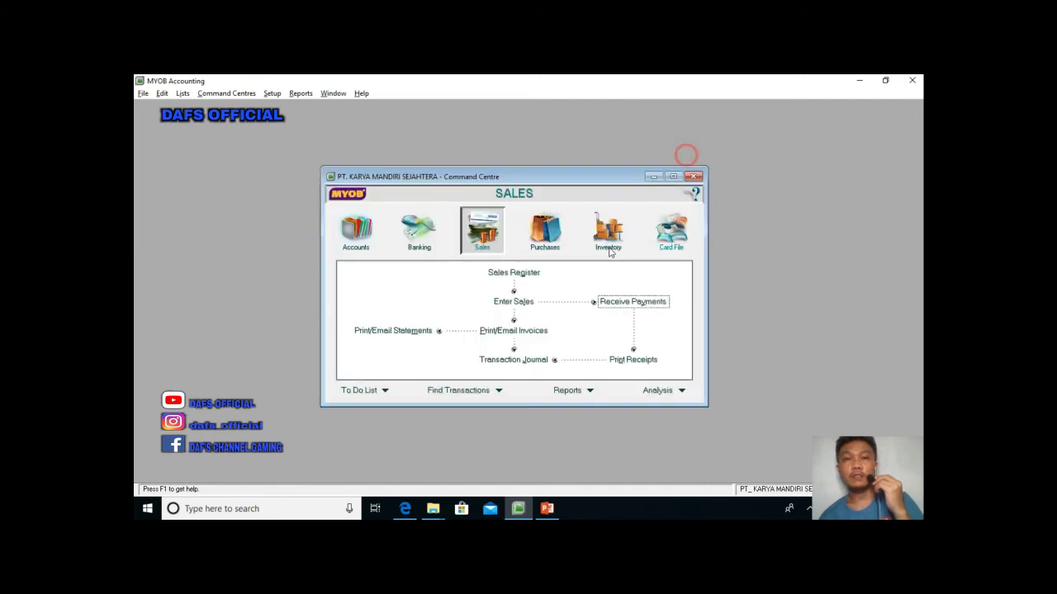
- Check PT. SINAR MEADOW's current balance in the cards list
{"action": "left_click", "coordinate": [670, 234]}
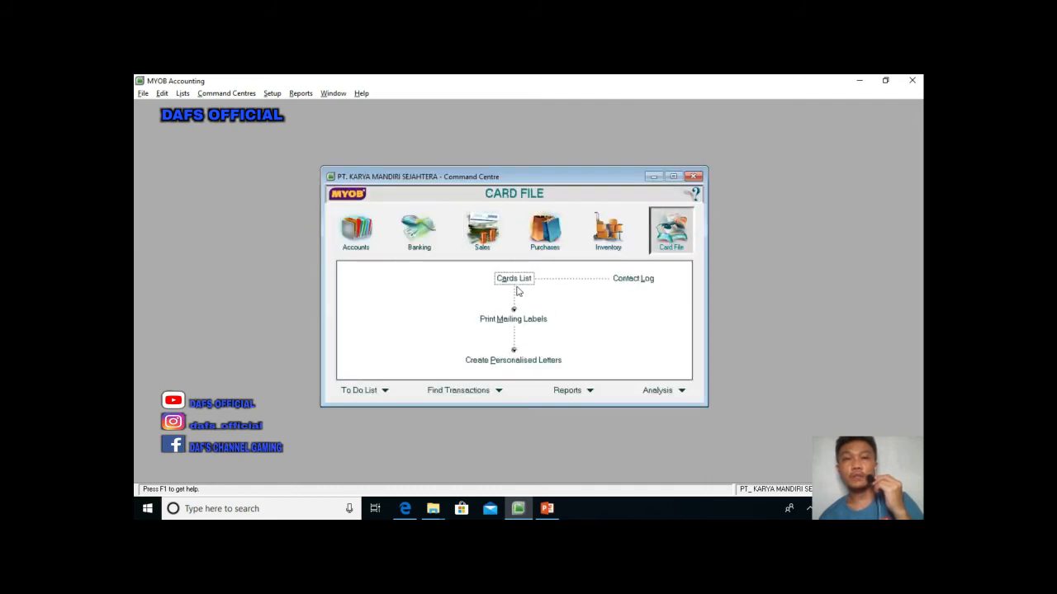
{"action": "left_click", "coordinate": [518, 281]}
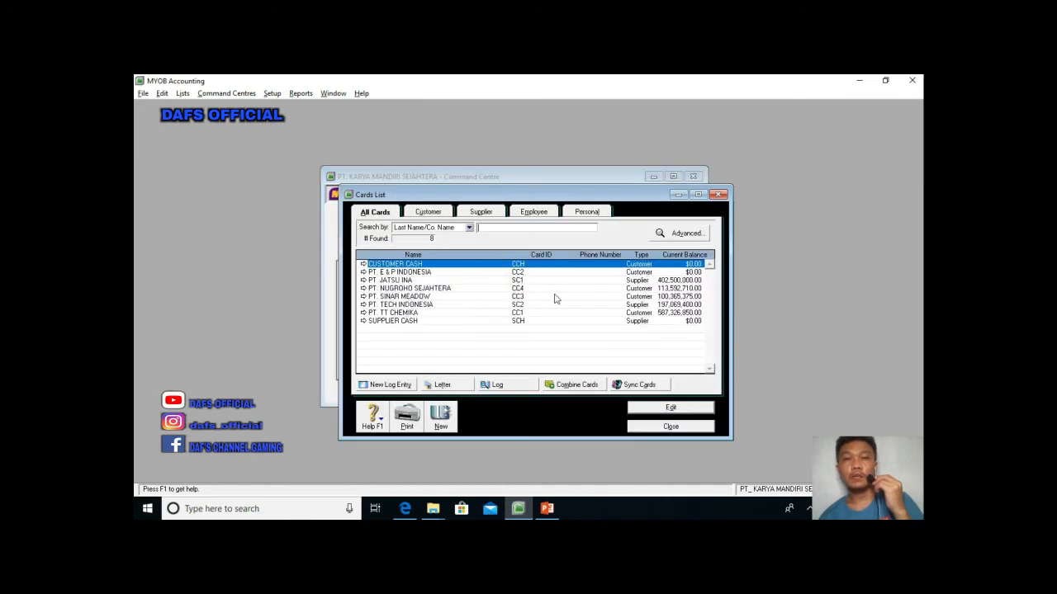
{"action": "left_click", "coordinate": [677, 297]}
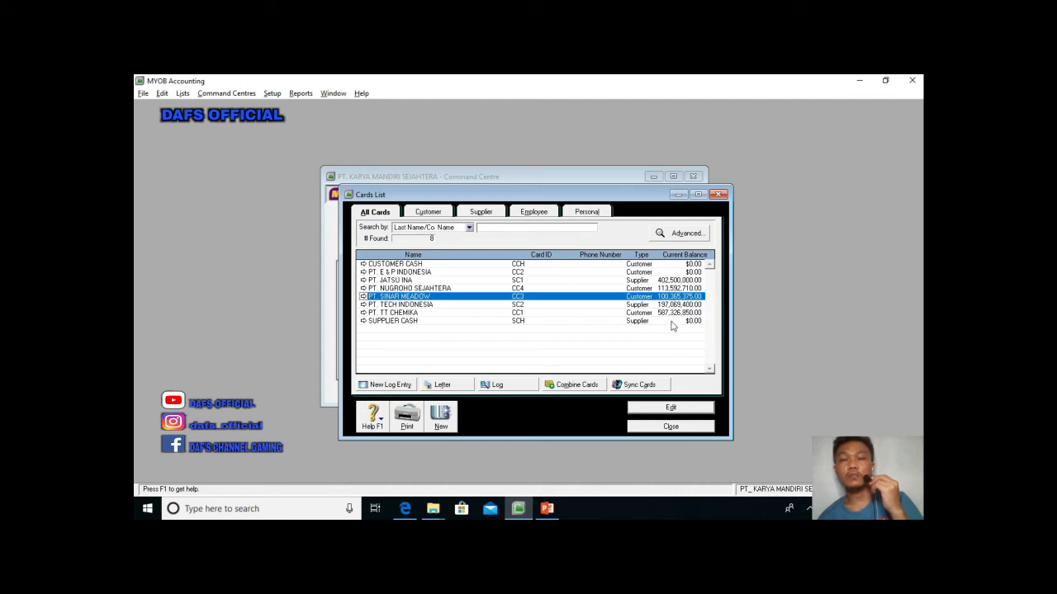
{"action": "left_click", "coordinate": [661, 426]}
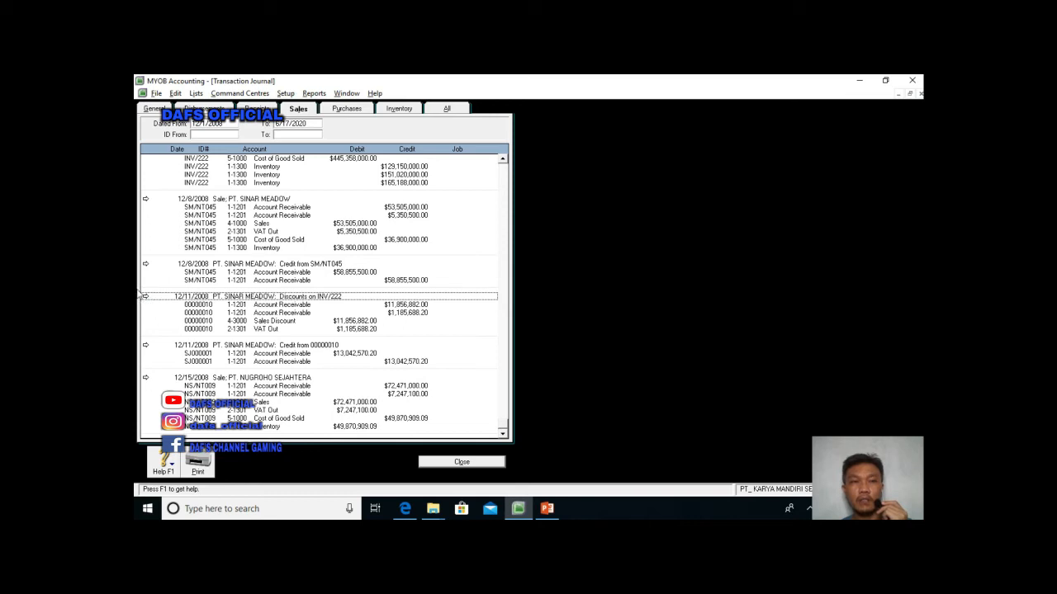
- Clear the VAT amount on the 12/11/2008 "Discounts on INV/222" sales journal entry, save it, and return to the restored Command Centre
{"action": "left_click", "coordinate": [145, 298]}
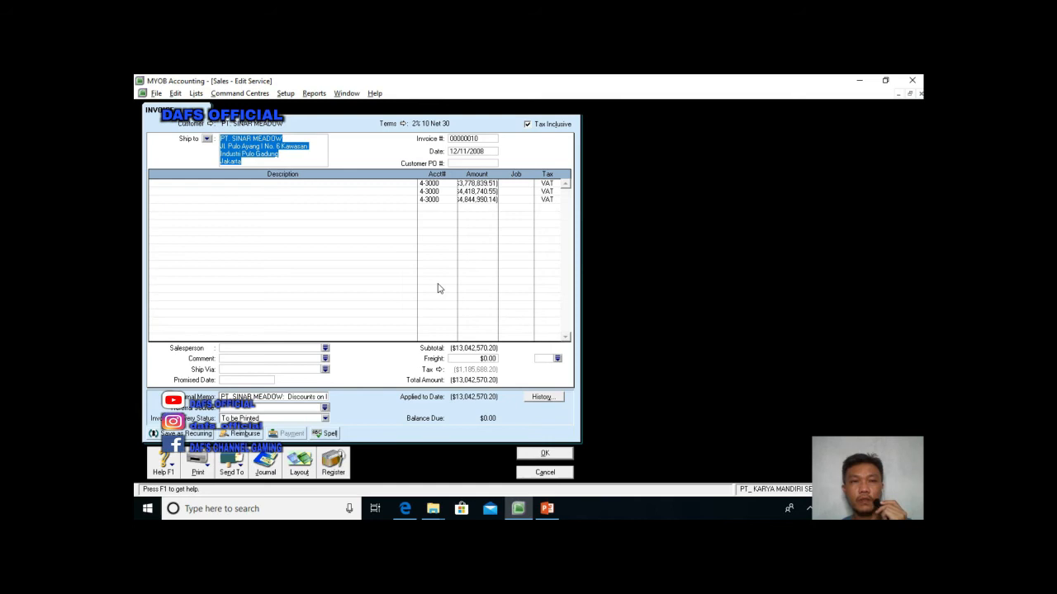
{"action": "left_click", "coordinate": [439, 369]}
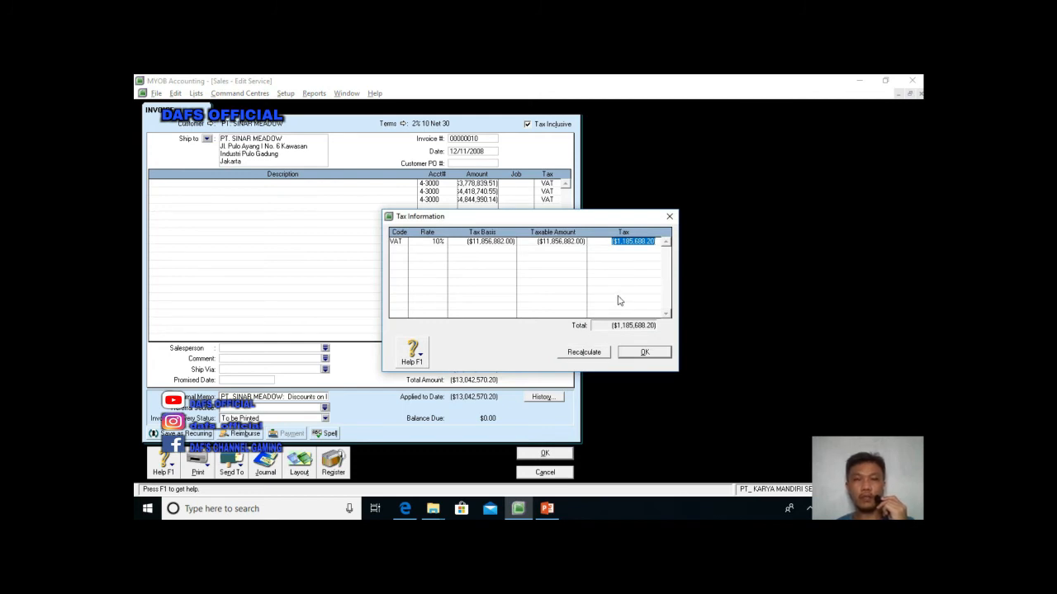
{"action": "key", "text": "space"}
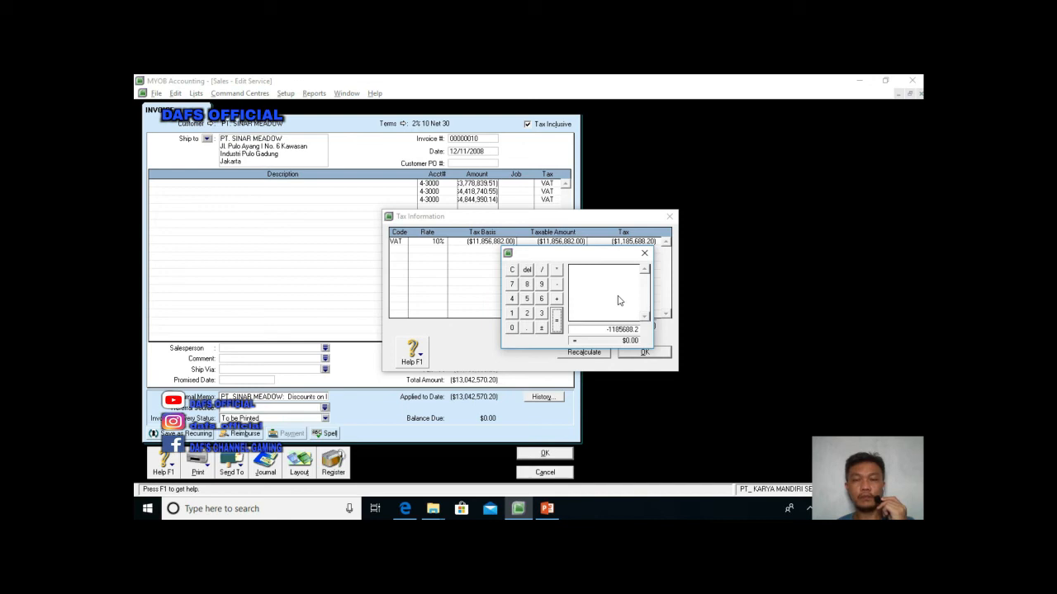
{"action": "key", "text": "Return"}
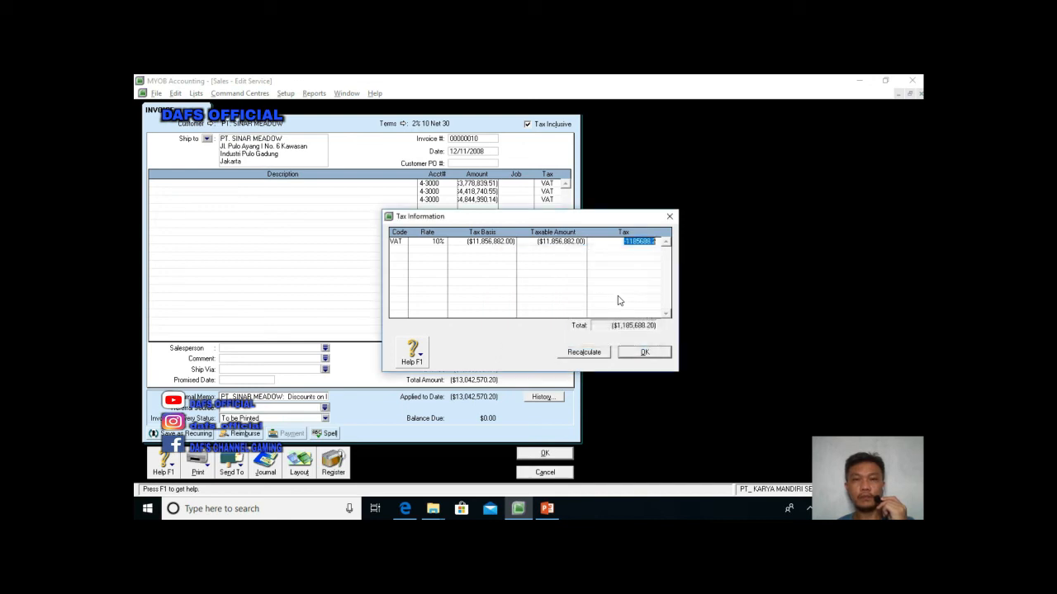
{"action": "key", "text": "BackSpace"}
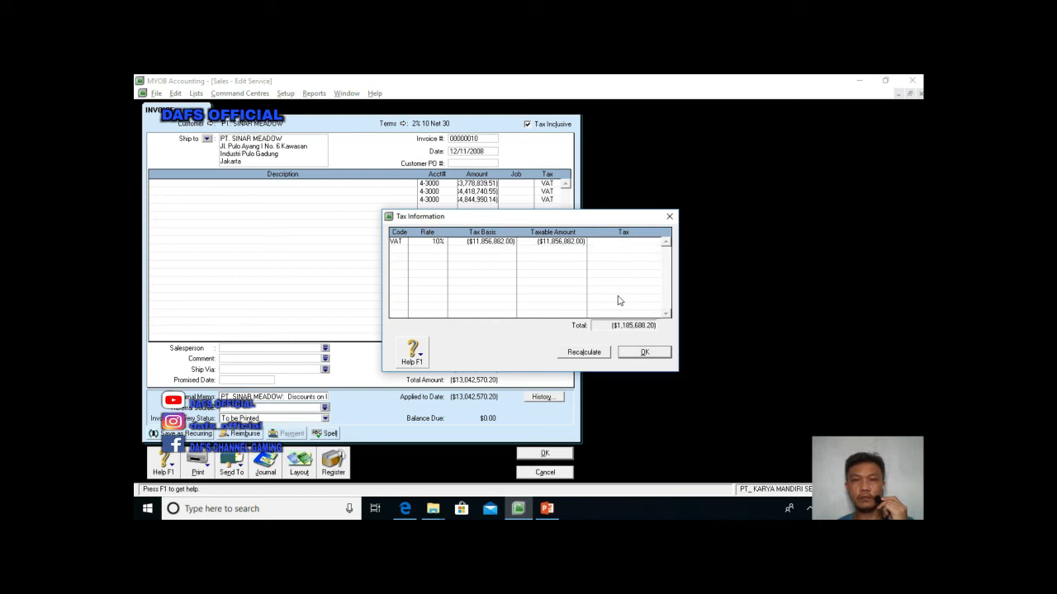
{"action": "left_click", "coordinate": [643, 353]}
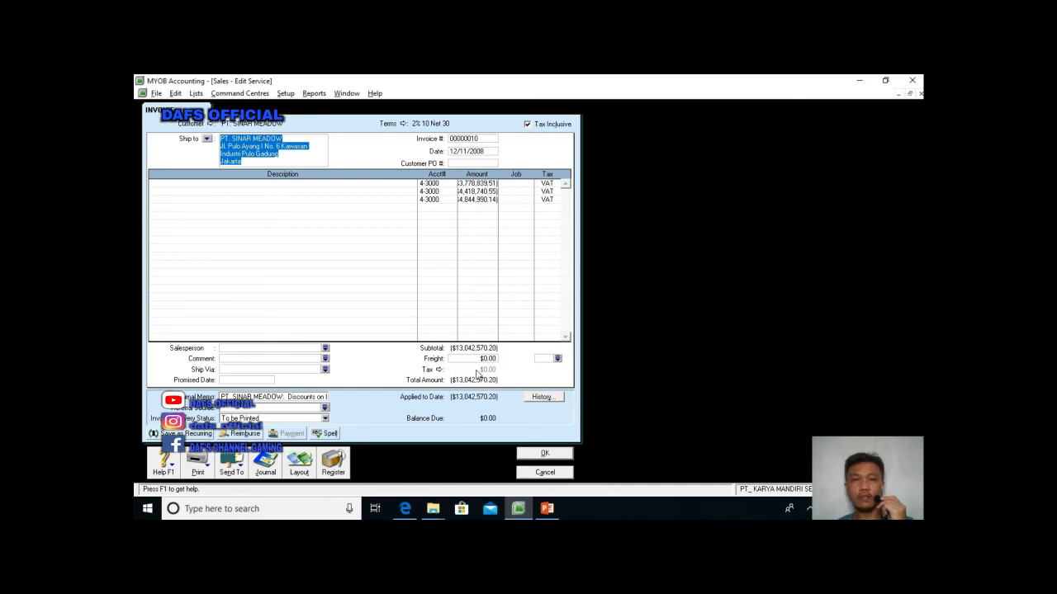
{"action": "left_click", "coordinate": [558, 459]}
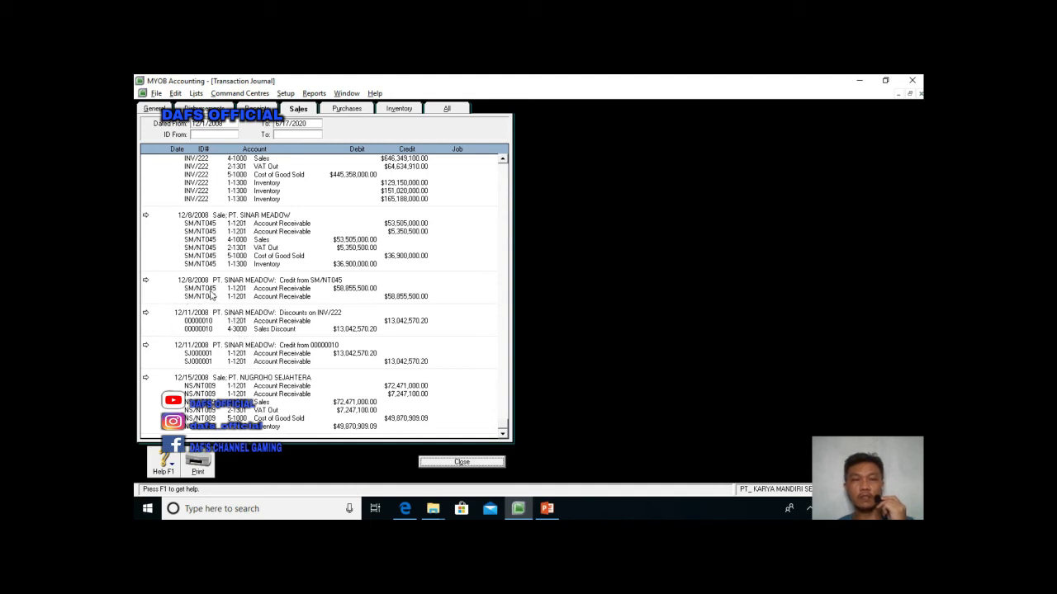
{"action": "left_click", "coordinate": [465, 464]}
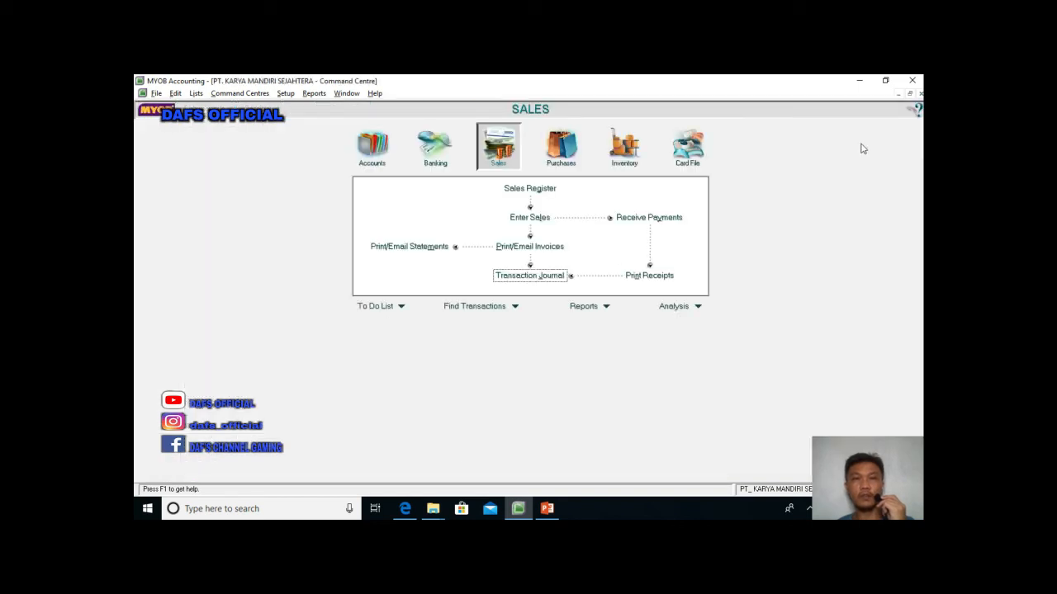
{"action": "left_click", "coordinate": [909, 94]}
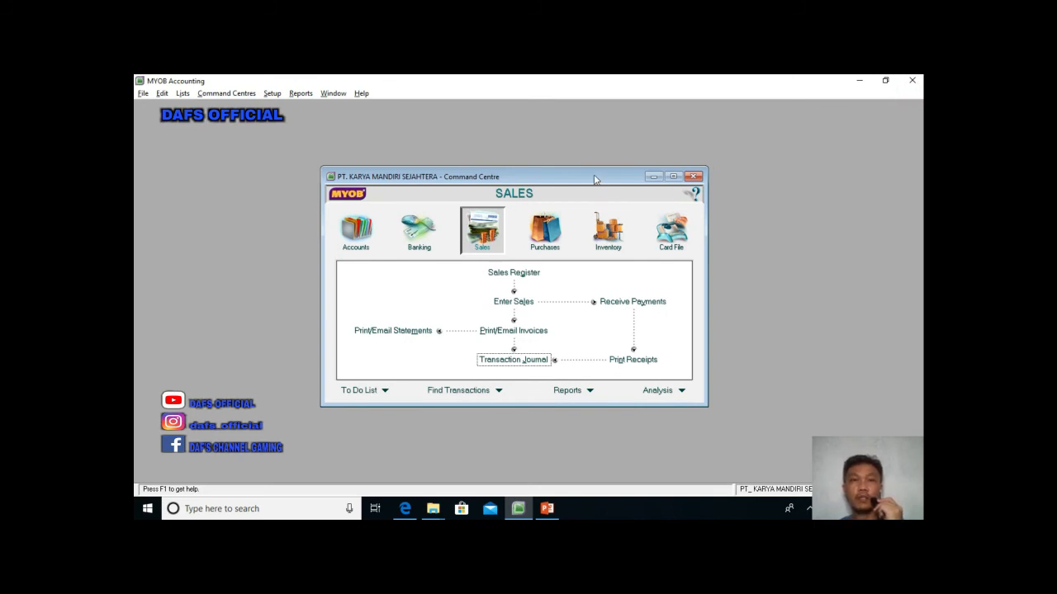
- Switch to PowerPoint and read the cash receipt on the "Banking (Receive Money)" slide
{"action": "left_click", "coordinate": [546, 508]}
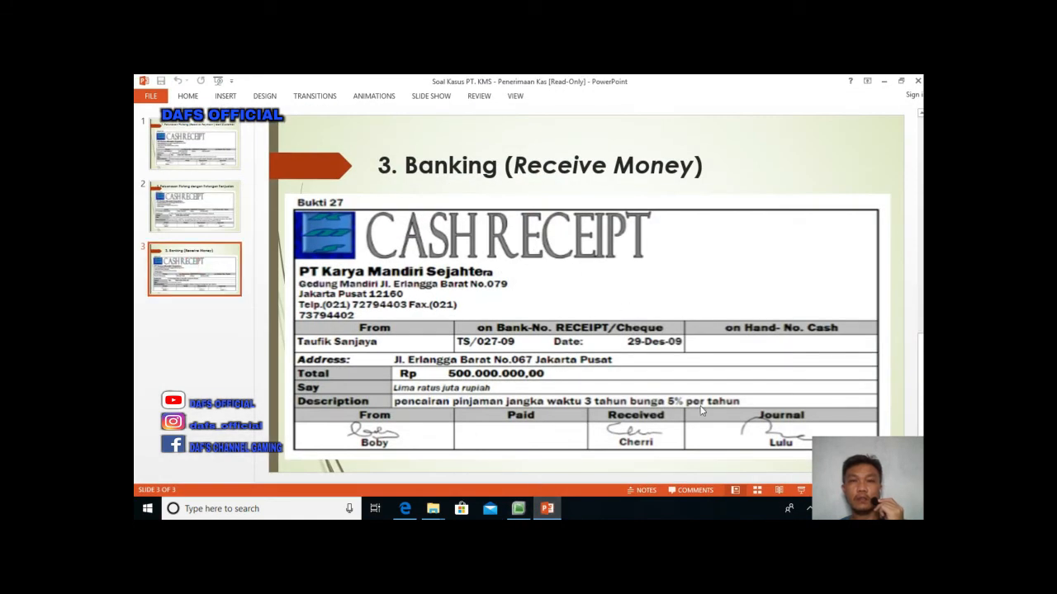
{"action": "left_click", "coordinate": [800, 493]}
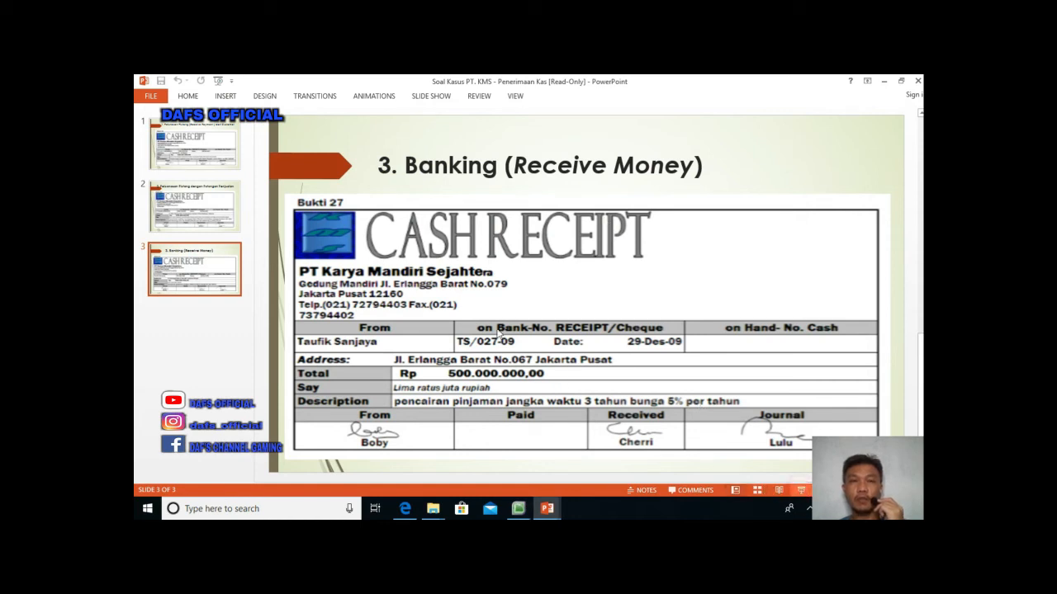
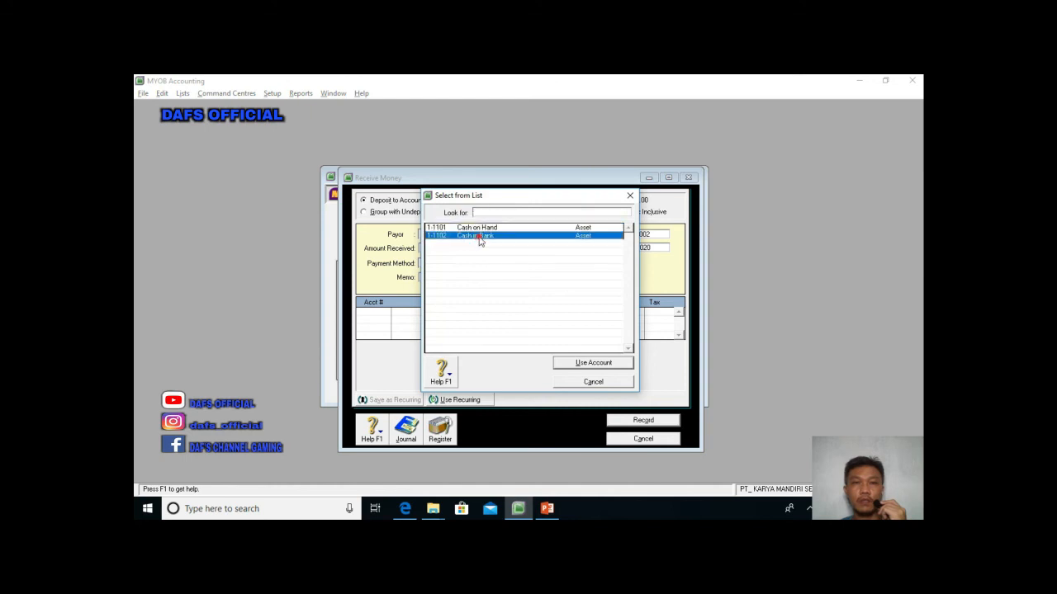
- Set the deposit account to 1-1102 Cash in Bank and create a new customer card with the payor's full name
{"action": "left_click", "coordinate": [619, 368]}
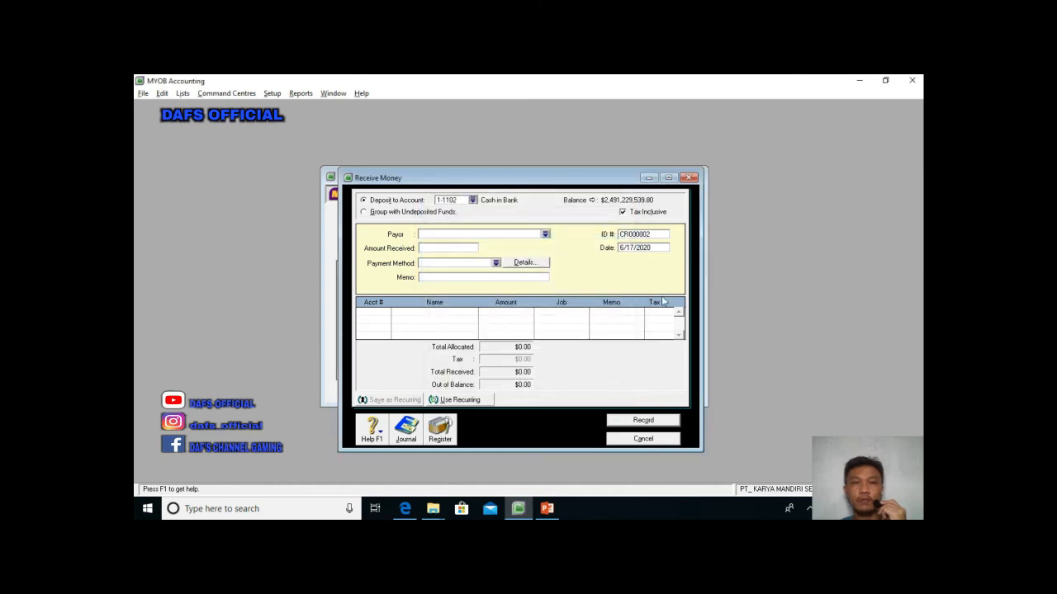
{"action": "left_click", "coordinate": [545, 235]}
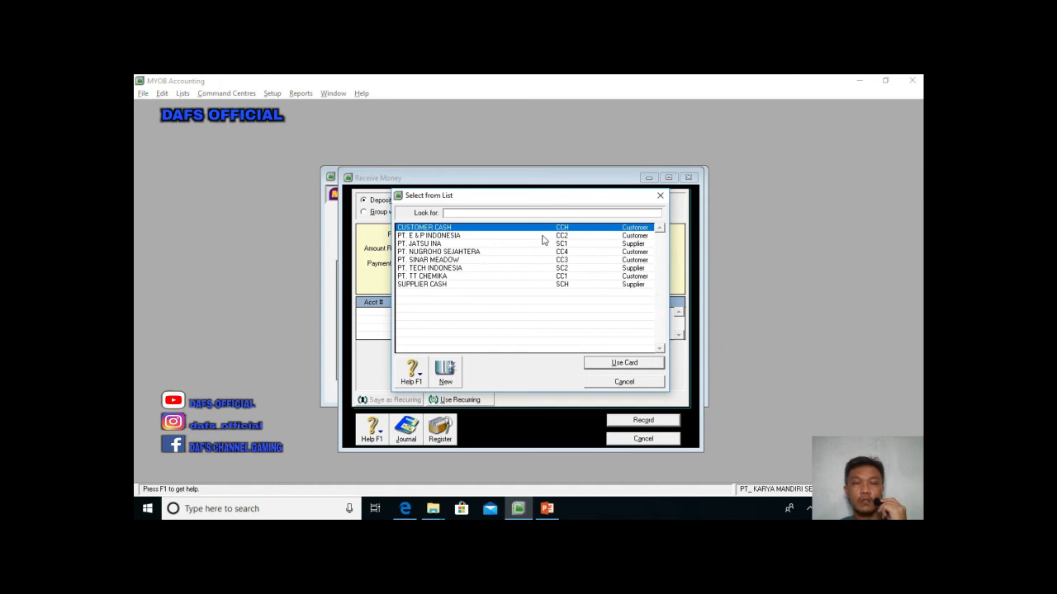
{"action": "mouse_move", "coordinate": [525, 198]}
{"action": "left_mouse_down"}
{"action": "mouse_move", "coordinate": [596, 207]}
{"action": "mouse_move", "coordinate": [658, 188]}
{"action": "mouse_move", "coordinate": [608, 251]}
{"action": "mouse_move", "coordinate": [512, 242]}
{"action": "mouse_move", "coordinate": [498, 213]}
{"action": "mouse_move", "coordinate": [520, 212]}
{"action": "left_mouse_up"}
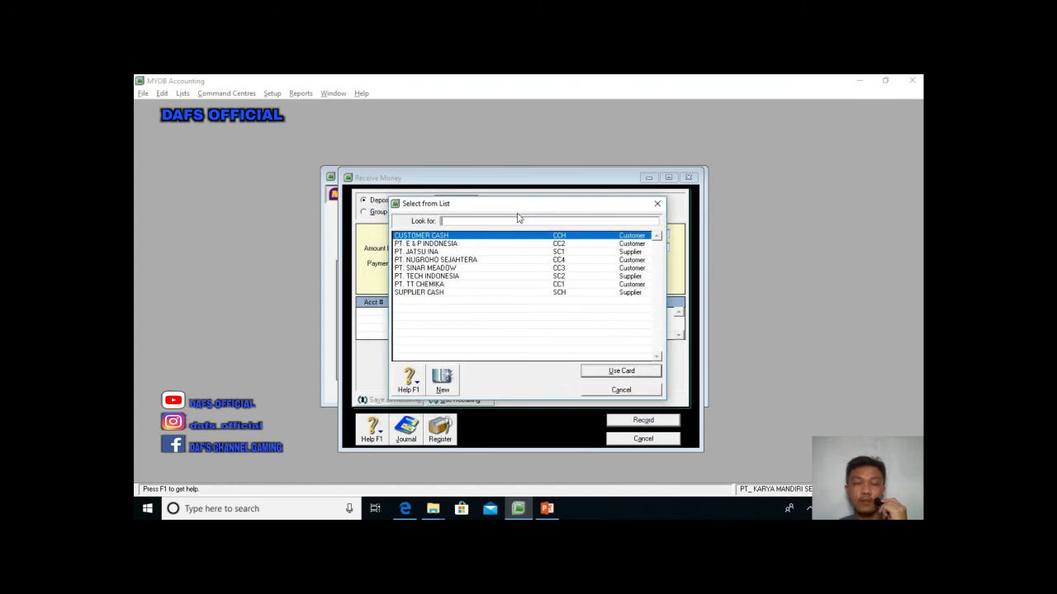
{"action": "left_click_drag", "start_coordinate": [514, 206], "coordinate": [613, 199]}
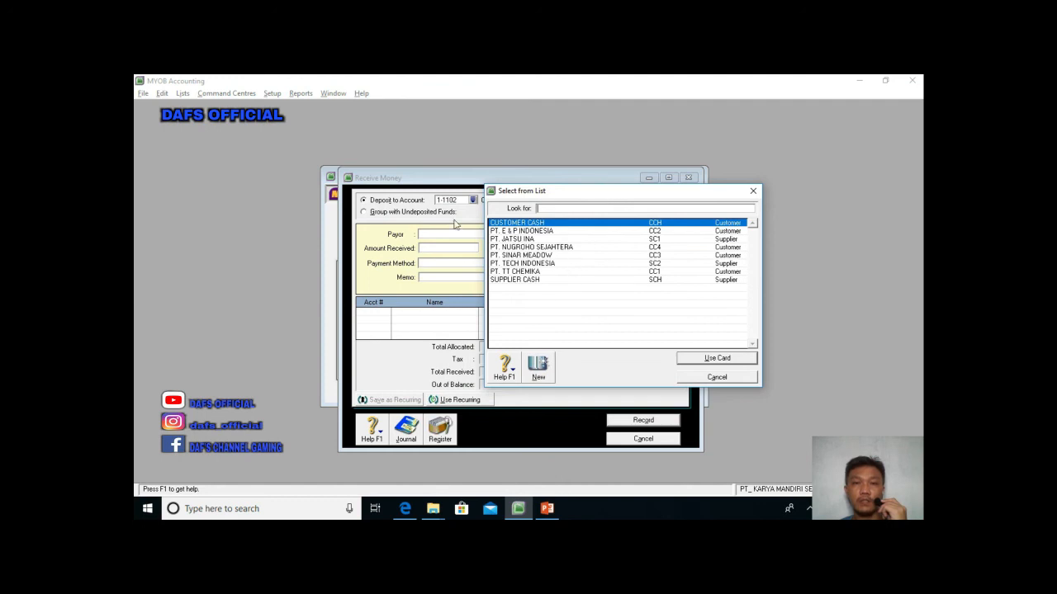
{"action": "left_click", "coordinate": [538, 376]}
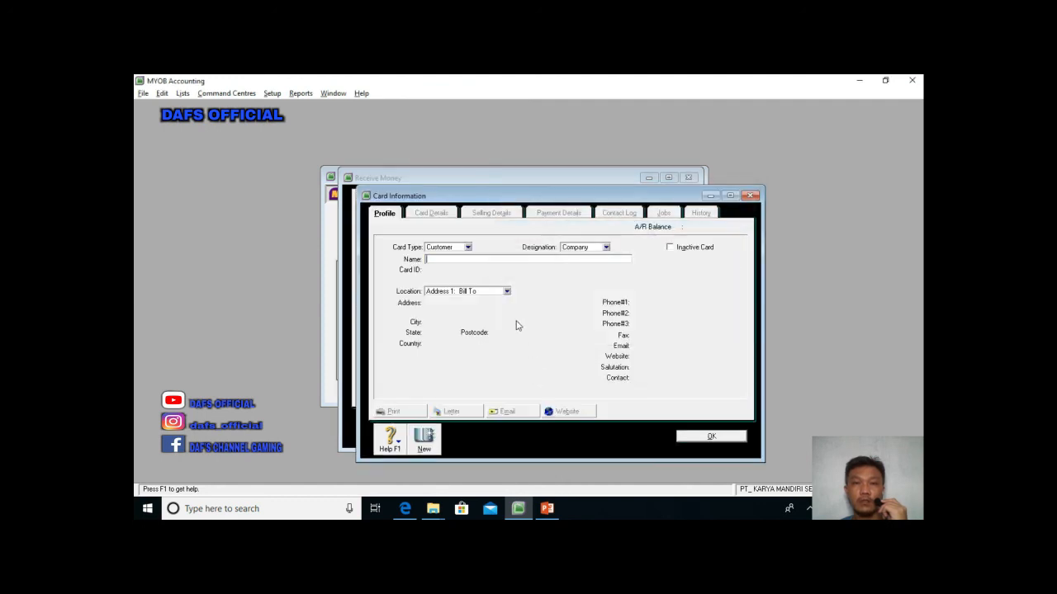
{"action": "type", "text": "Tau"}
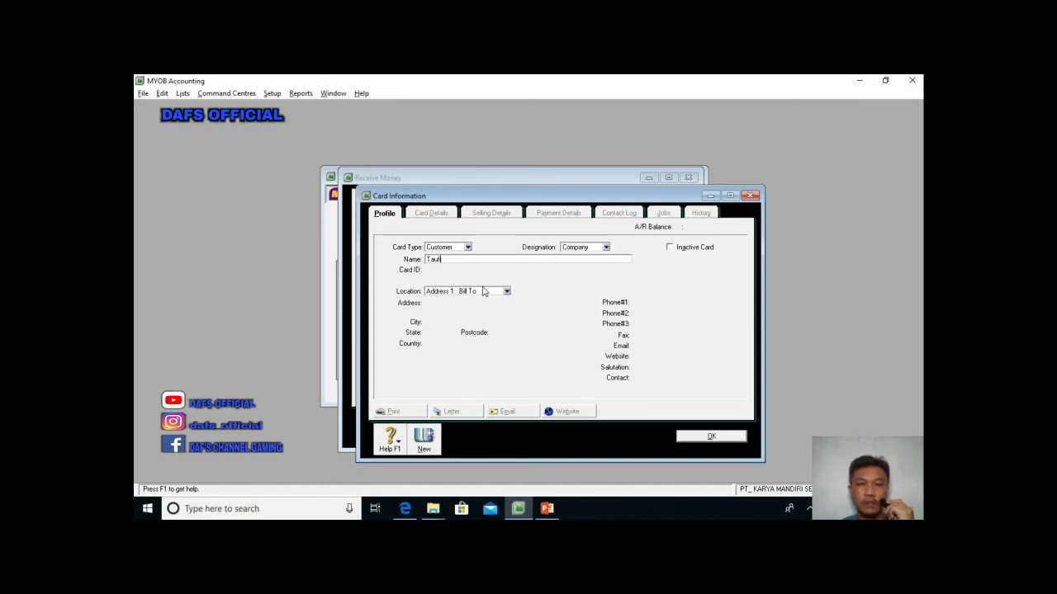
{"action": "type", "text": "fik Sanjaya"}
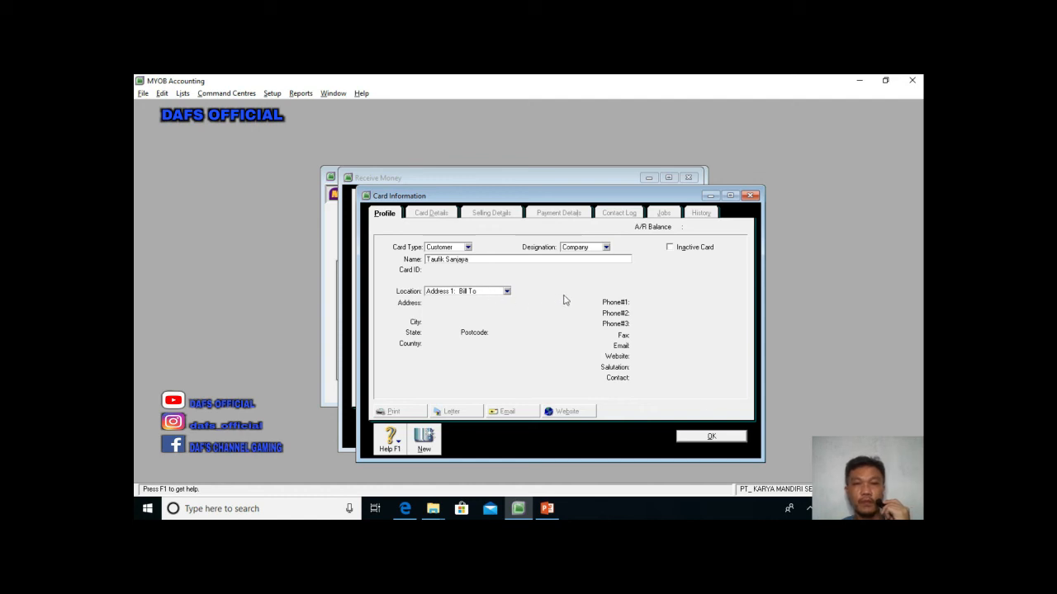
{"action": "left_click", "coordinate": [730, 440]}
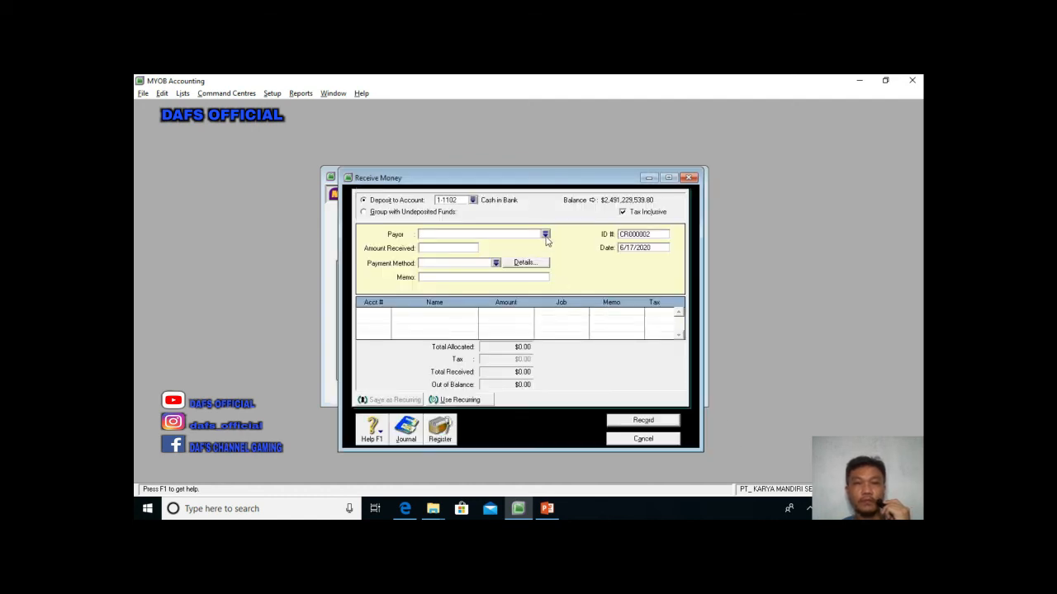
- Use the newly created customer card as the payor and set the amount received to 500,000,000
{"action": "left_click", "coordinate": [546, 236]}
{"action": "left_click", "coordinate": [433, 292]}
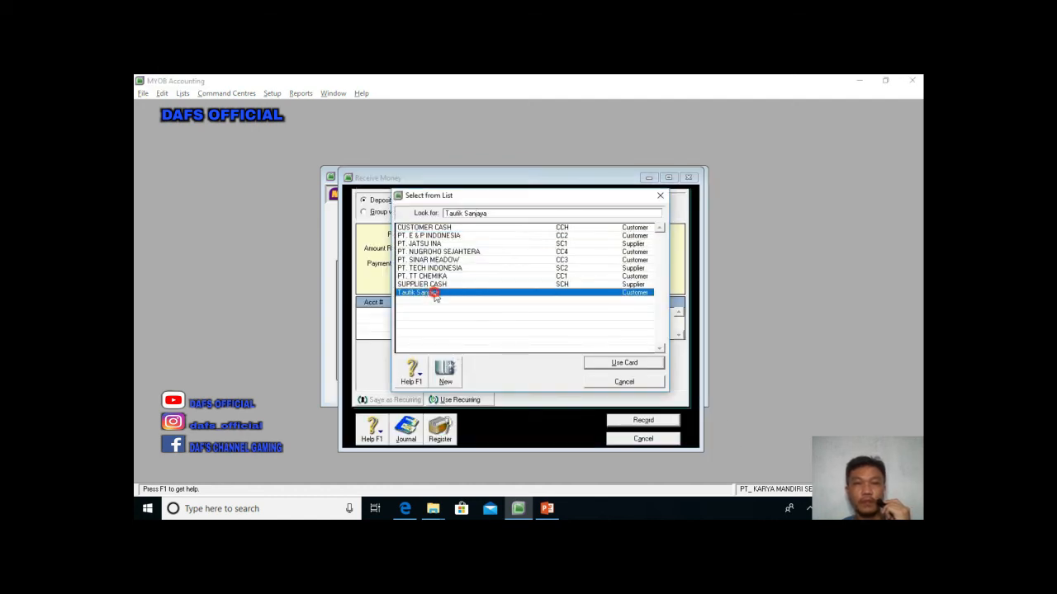
{"action": "left_click", "coordinate": [615, 362]}
{"action": "left_click", "coordinate": [450, 250]}
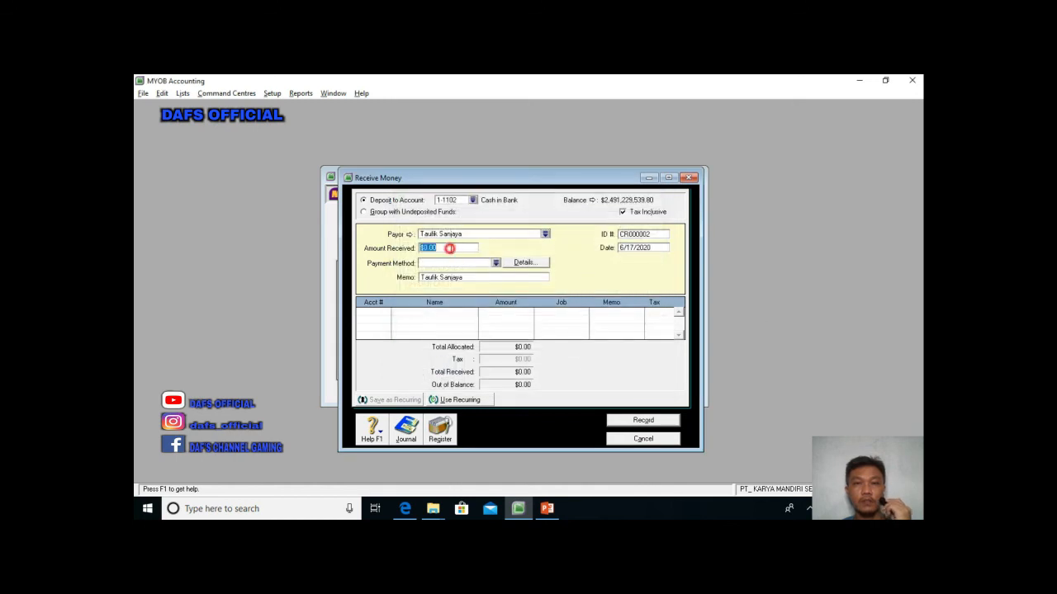
{"action": "type", "text": "500"}
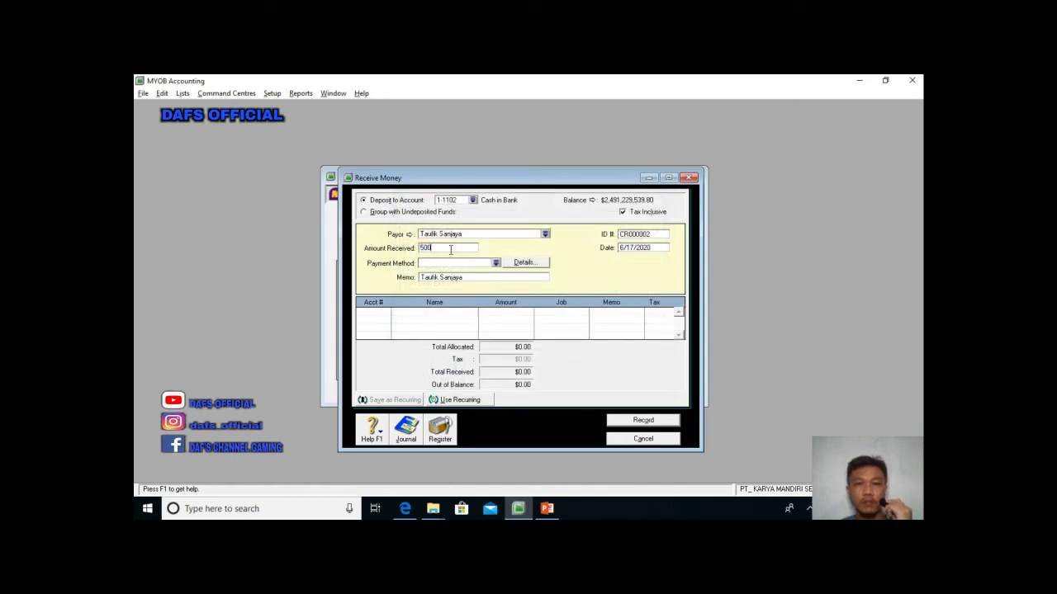
{"action": "type", "text": ",000,000"}
{"action": "key", "text": "Tab"}
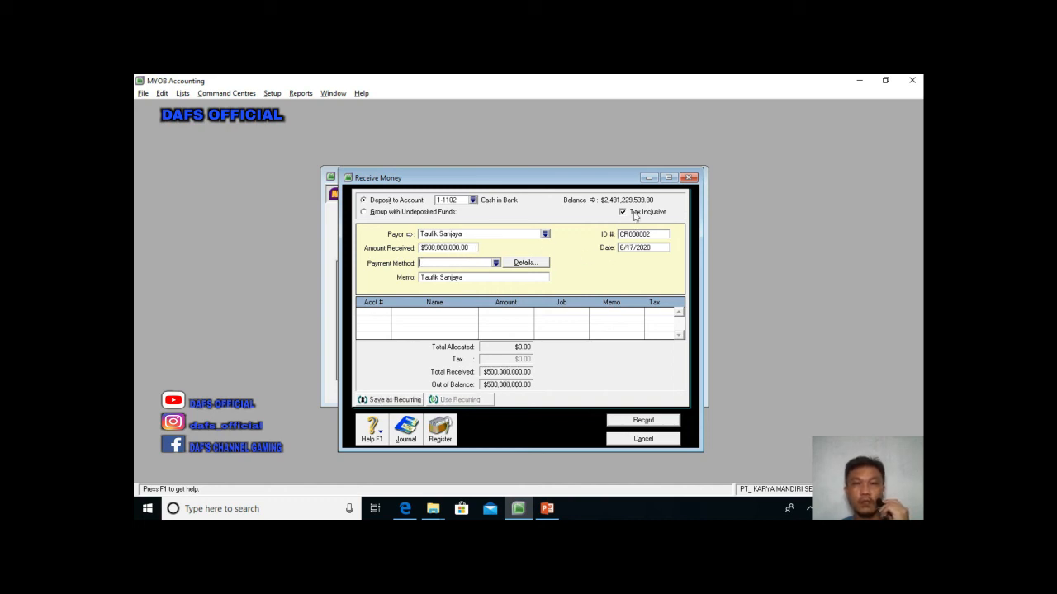
- Turn off Tax Inclusive and, after checking the receipt slide in PowerPoint, set the receipt's ID number to TS/027
{"action": "left_click", "coordinate": [623, 212]}
{"action": "left_click", "coordinate": [634, 235]}
{"action": "left_click", "coordinate": [546, 506]}
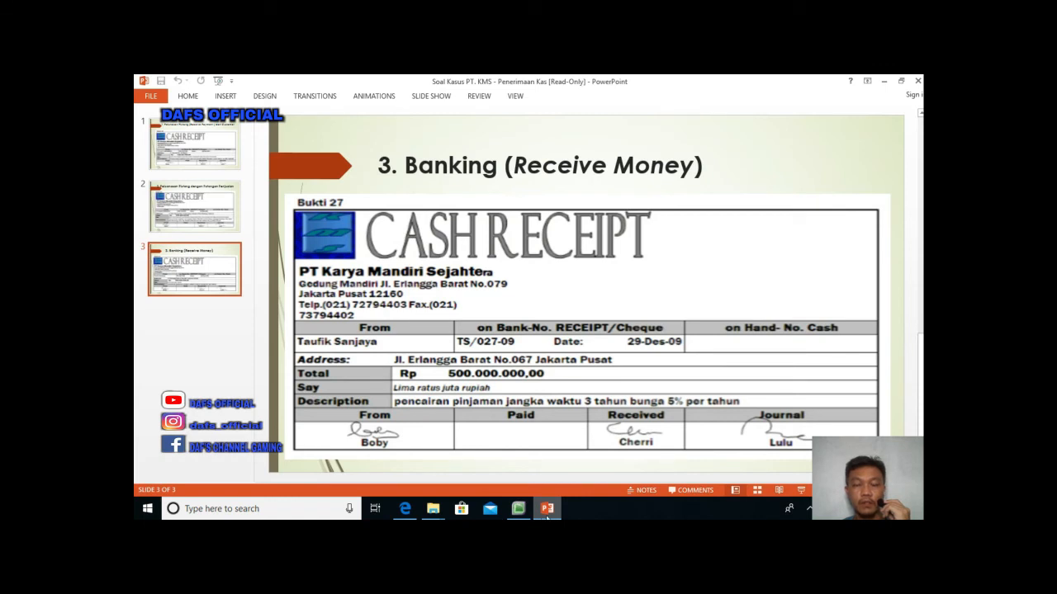
{"action": "left_click", "coordinate": [546, 511]}
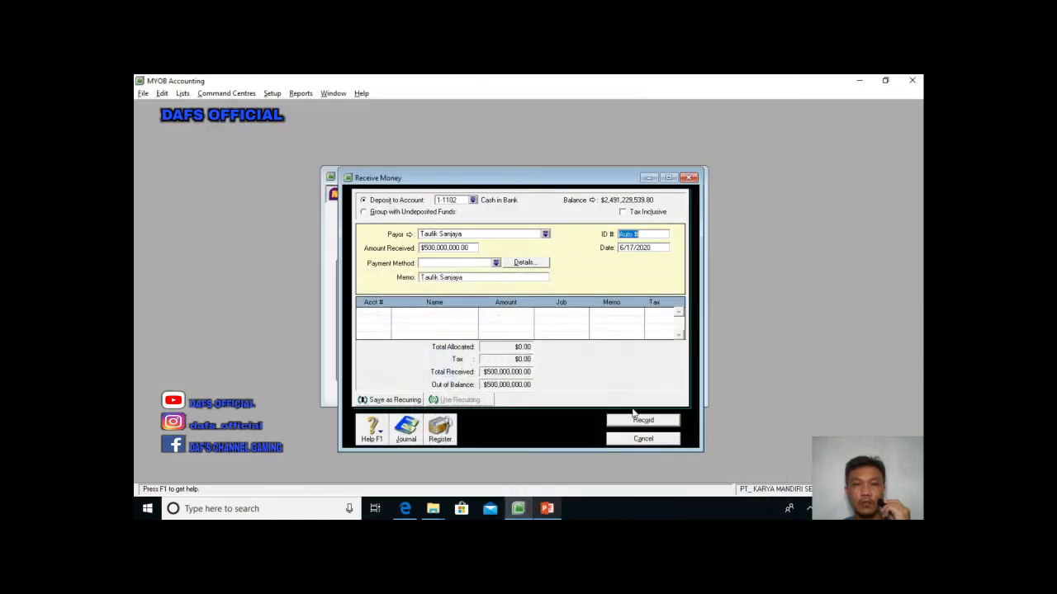
{"action": "type", "text": "TS/027"}
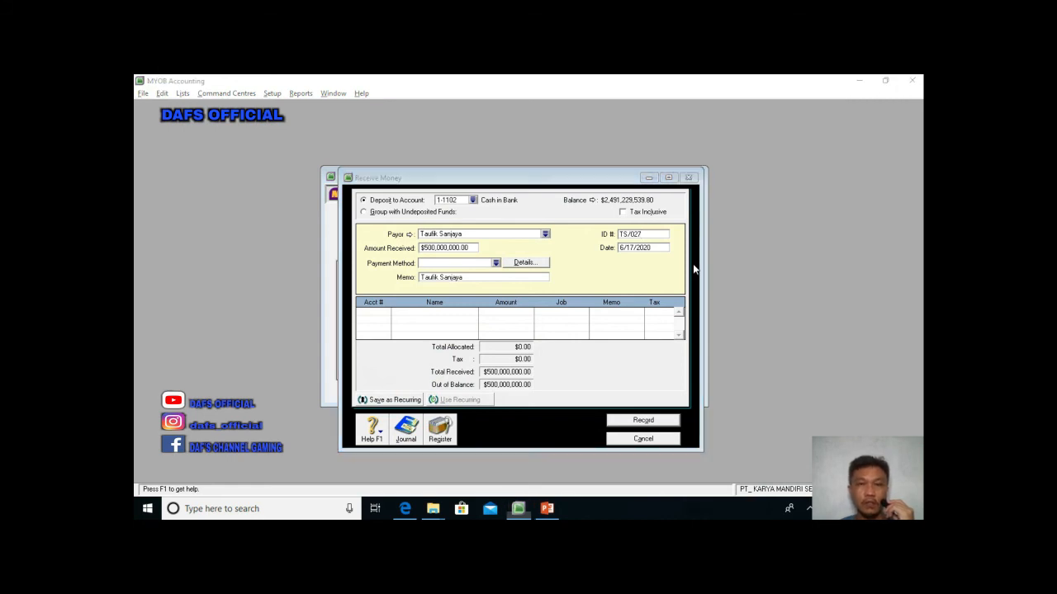
- Check the date on the PowerPoint cash receipt and set the Receive Money date to 12/29/2008
{"action": "key", "text": "alt+Tab"}
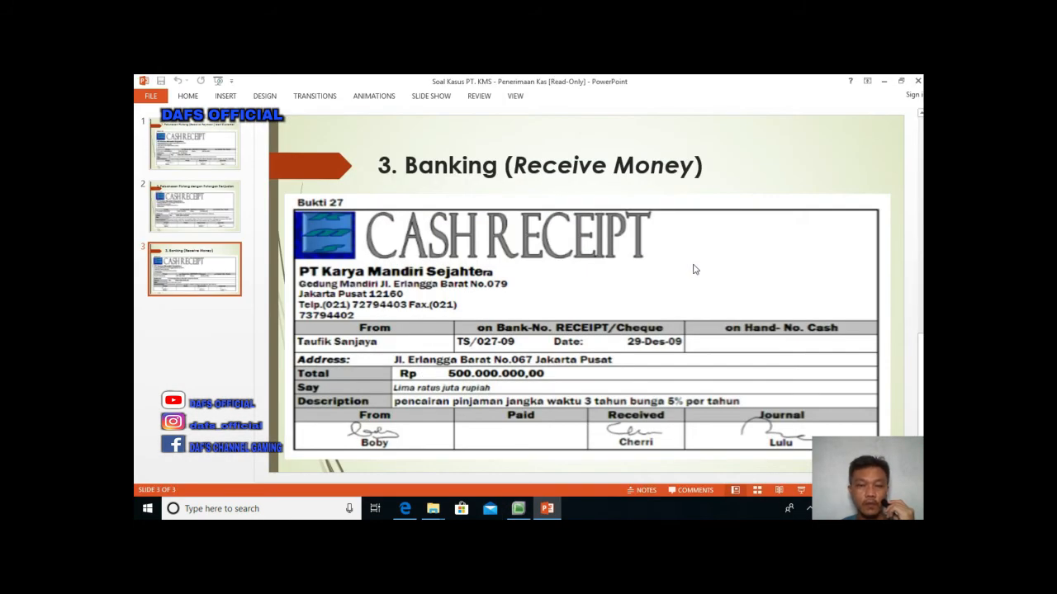
{"action": "key", "text": "alt+Tab"}
{"action": "double_click", "coordinate": [625, 247]}
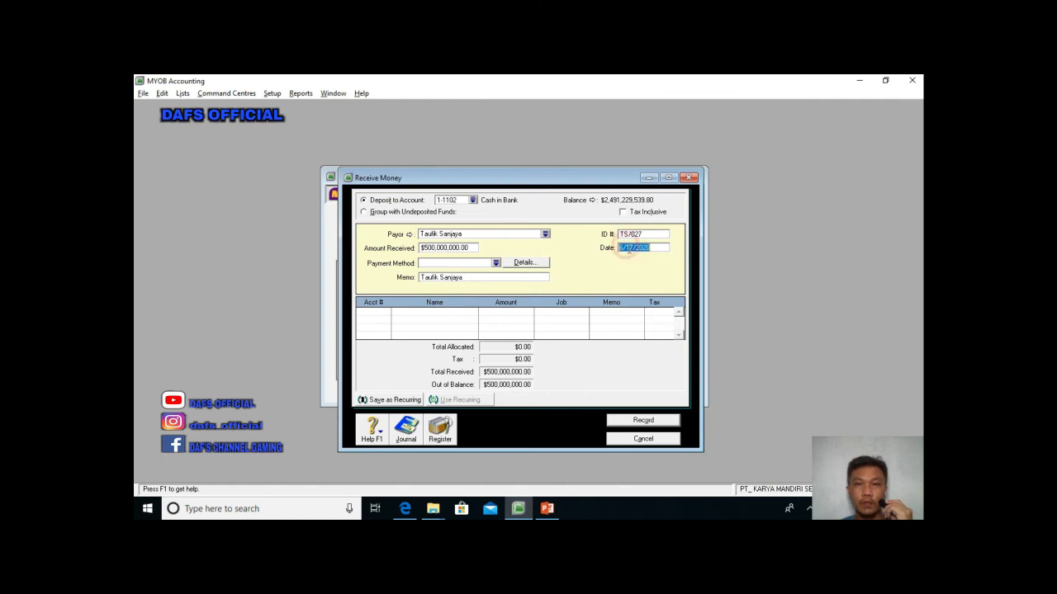
{"action": "left_click", "coordinate": [626, 252]}
{"action": "key", "text": "BackSpace"}
{"action": "type", "text": "2"}
{"action": "key", "text": "BackSpace"}
{"action": "type", "text": "12/"}
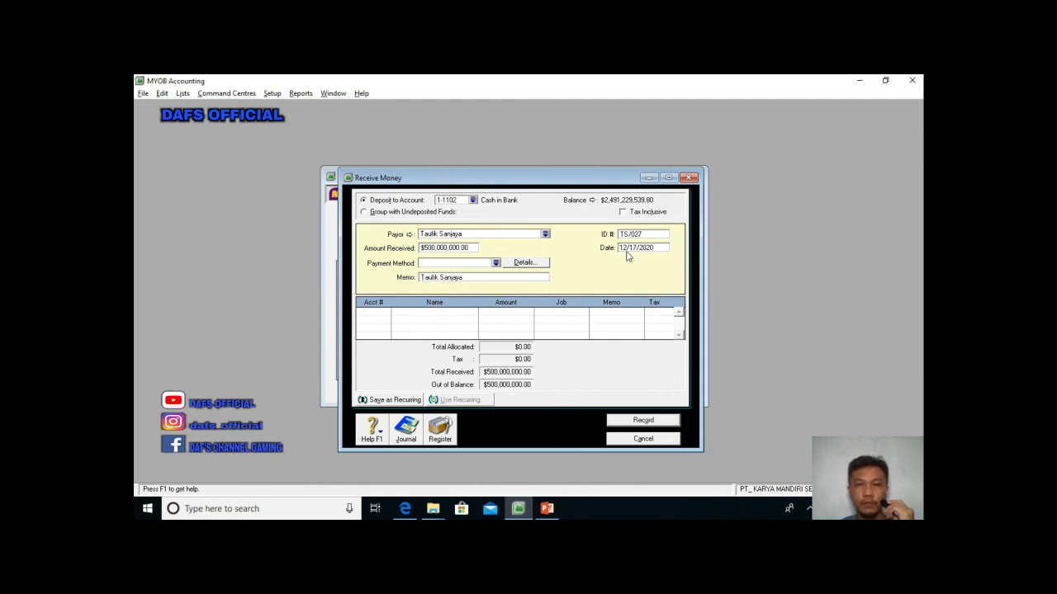
{"action": "type", "text": "29"}
- Leave the payment method blank and replace the receipt's memo with "Pencairan pinjaman 3 tahun"
{"action": "left_click", "coordinate": [496, 264]}
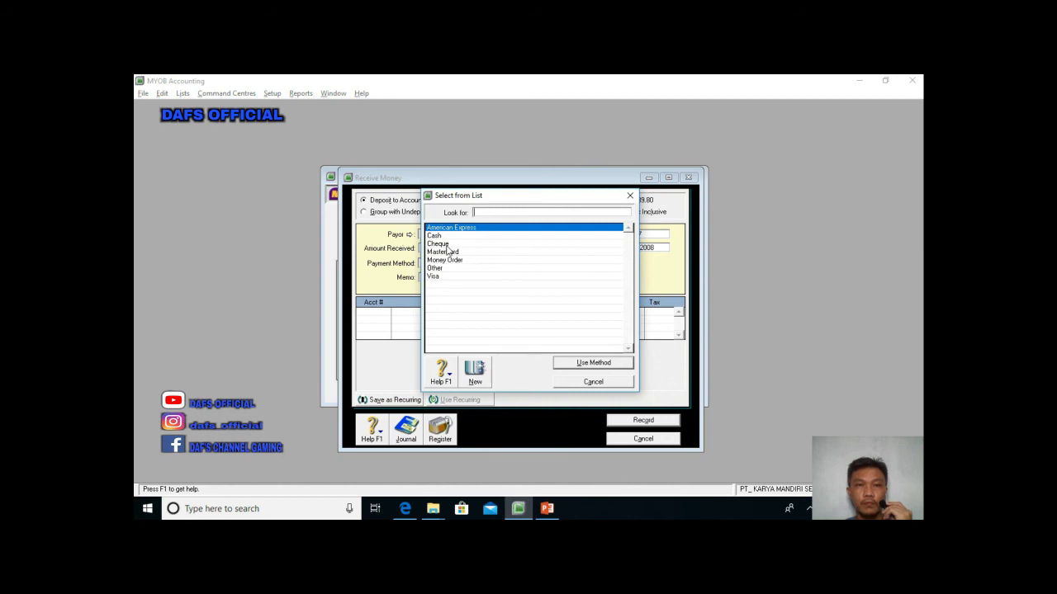
{"action": "left_click", "coordinate": [591, 383]}
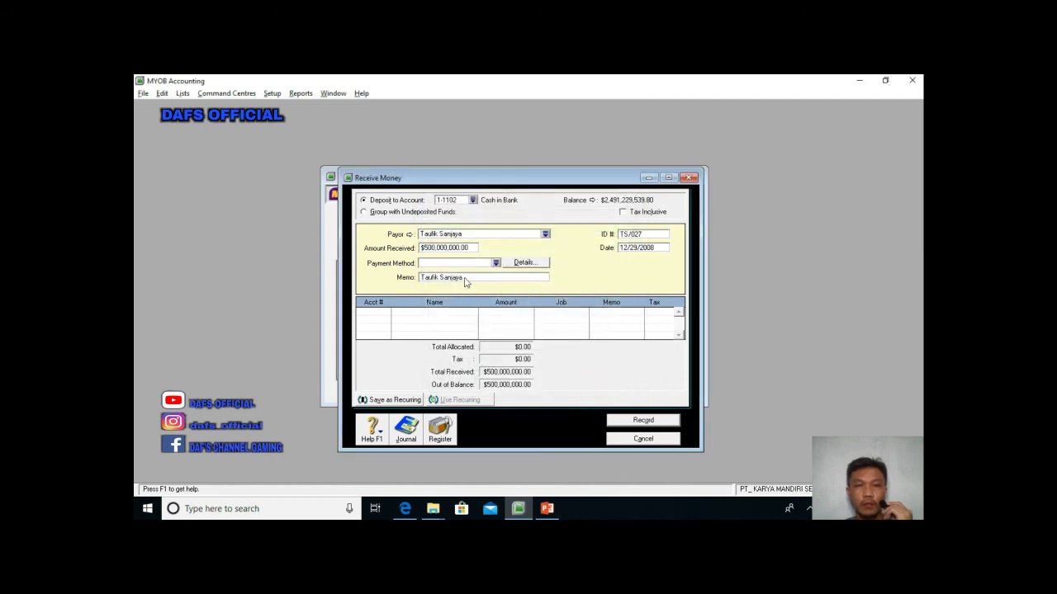
{"action": "left_click", "coordinate": [422, 278]}
{"action": "left_click", "coordinate": [421, 277]}
{"action": "type", "text": "Pen"}
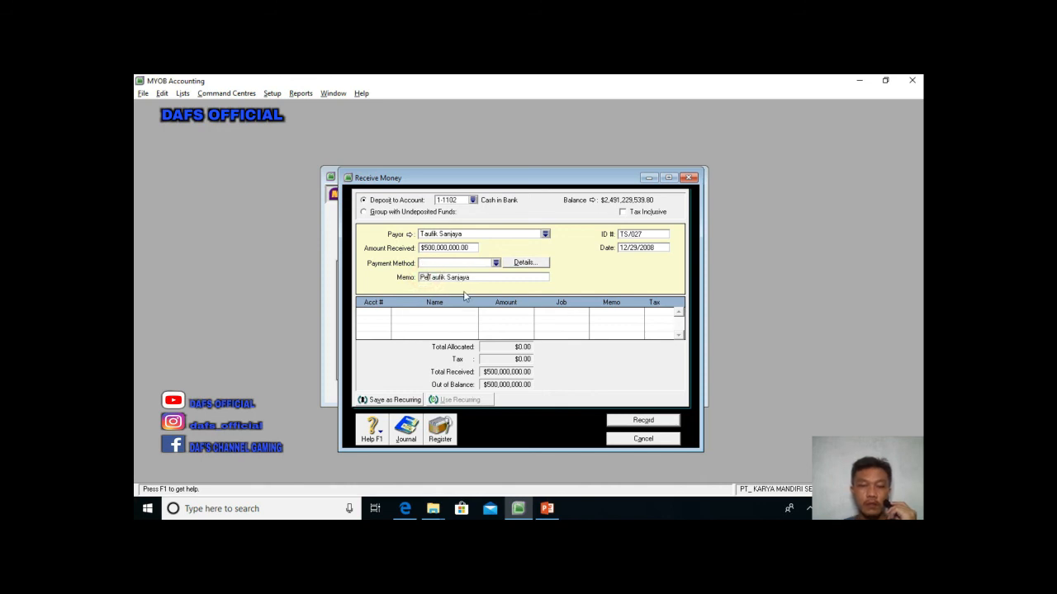
{"action": "type", "text": "cairan"}
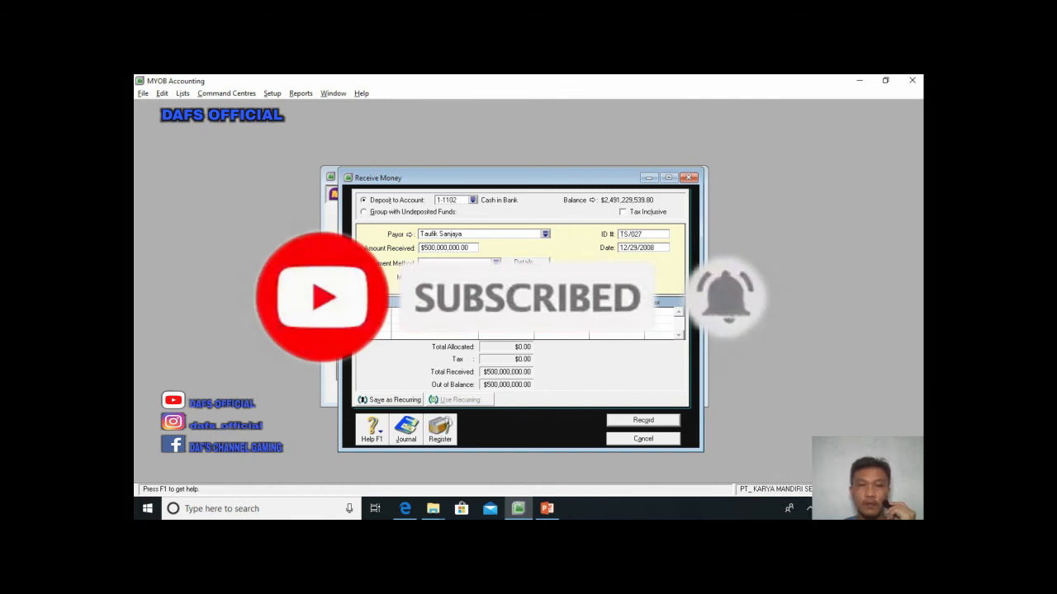
{"action": "key", "text": "BackSpace"}
{"action": "key", "text": "BackSpace"}
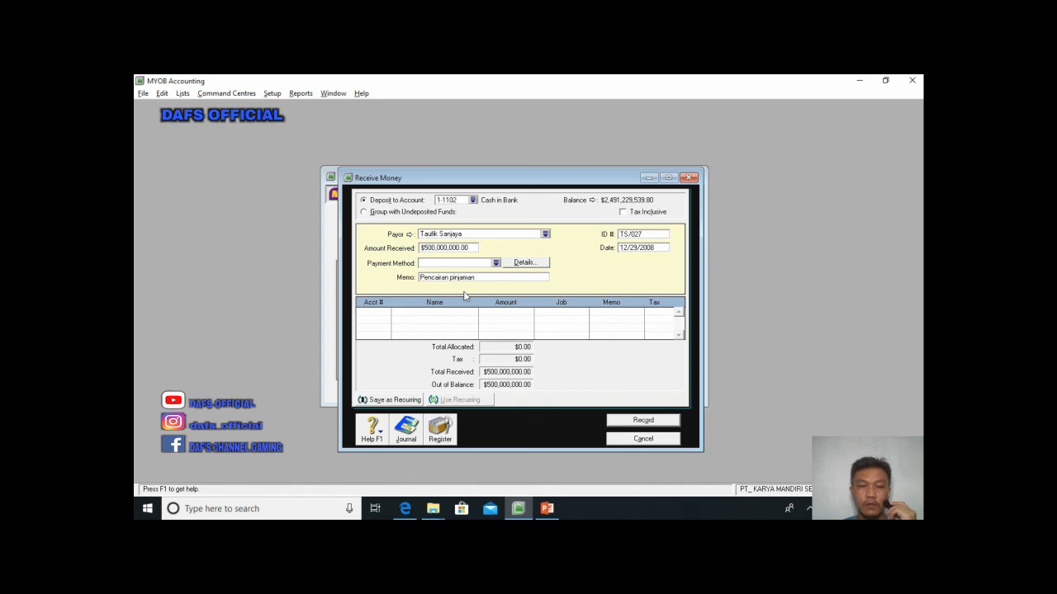
{"action": "type", "text": "3 tahun"}
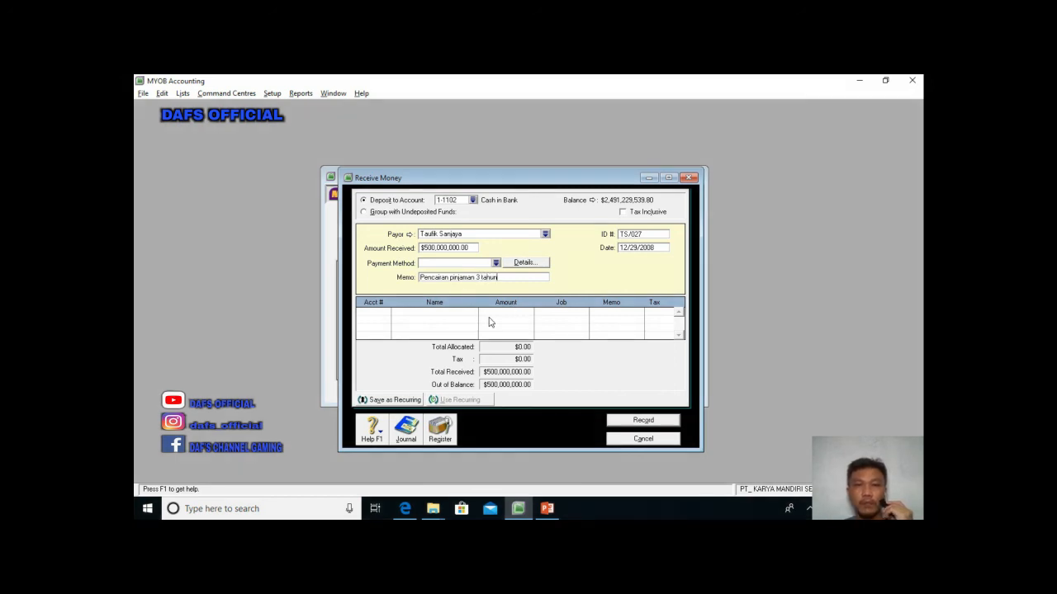
{"action": "key", "text": "Tab"}
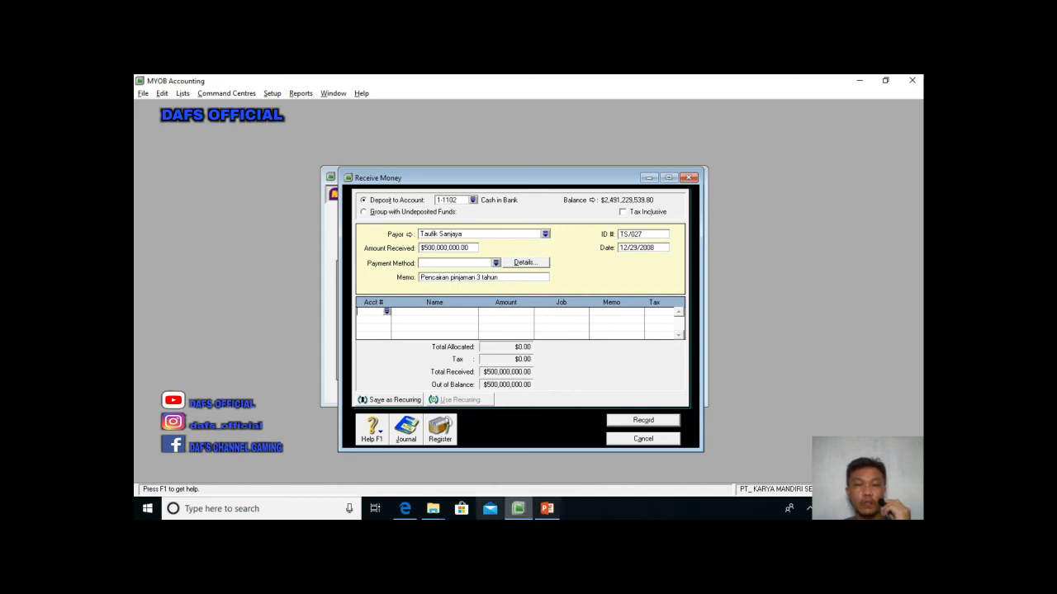
- Switch to Modul MYOB v18.pdf in Edge, examine which account its Receive Money loan example uses, and return to MYOB
{"action": "left_click", "coordinate": [404, 509]}
{"action": "scroll", "coordinate": [574, 376], "scroll_direction": "down", "scroll_amount": 5}
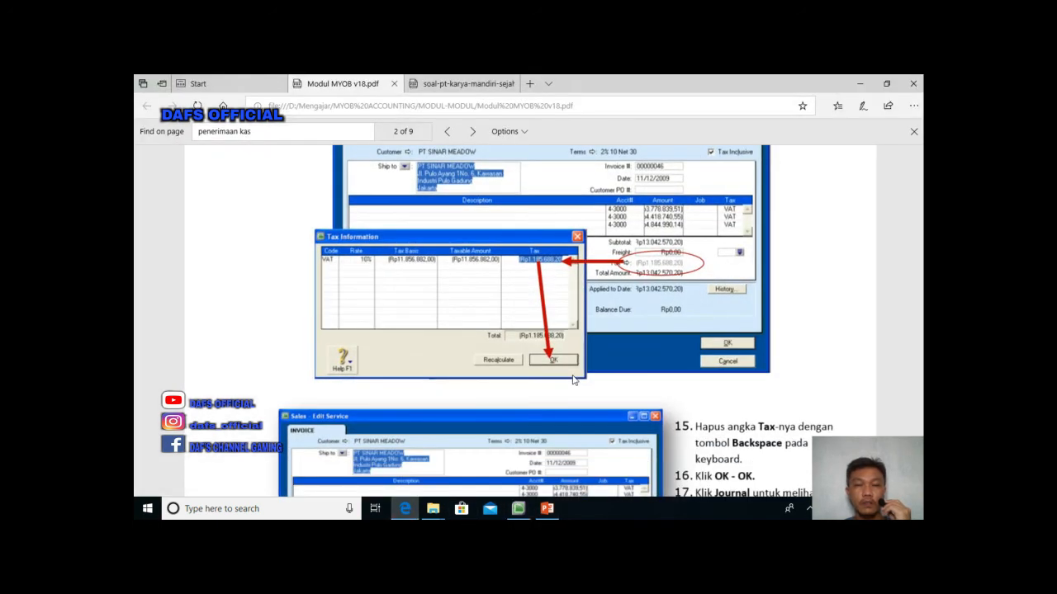
{"action": "scroll", "coordinate": [574, 379], "scroll_direction": "down", "scroll_amount": 10}
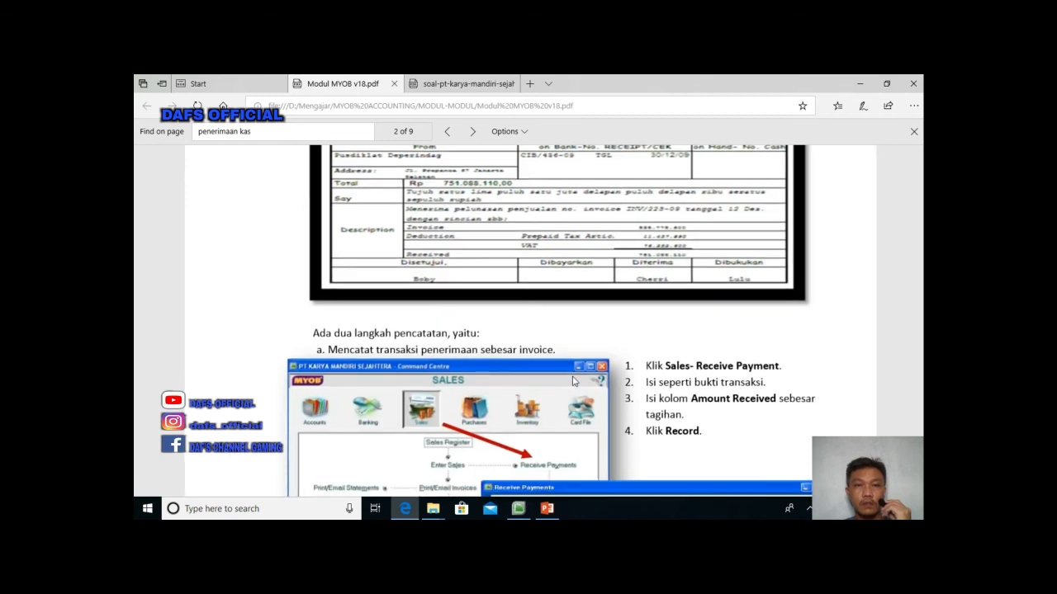
{"action": "scroll", "coordinate": [573, 381], "scroll_direction": "down", "scroll_amount": 15}
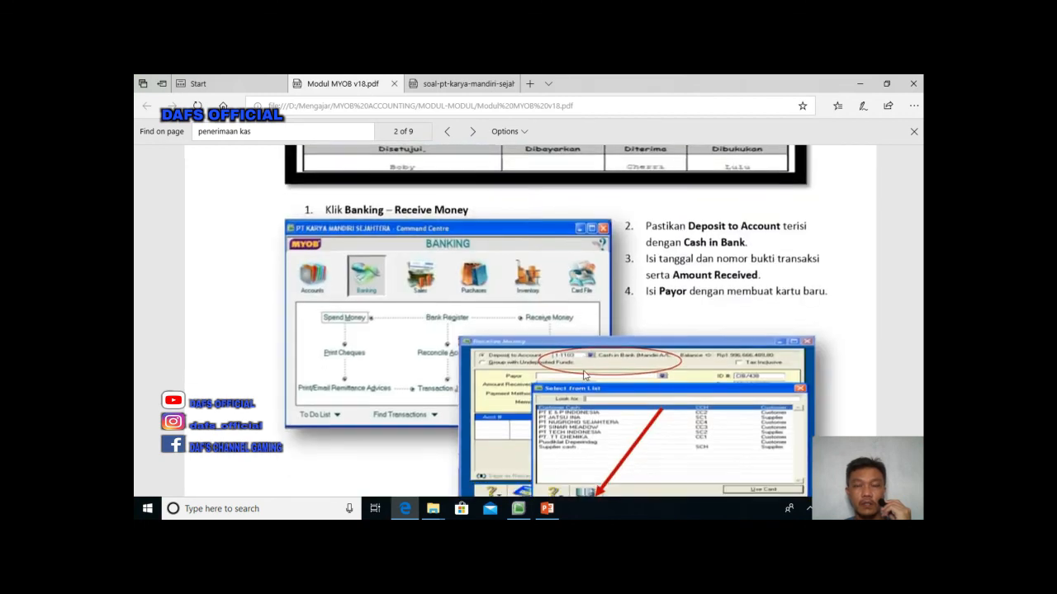
{"action": "scroll", "coordinate": [590, 375], "scroll_direction": "down", "scroll_amount": 10}
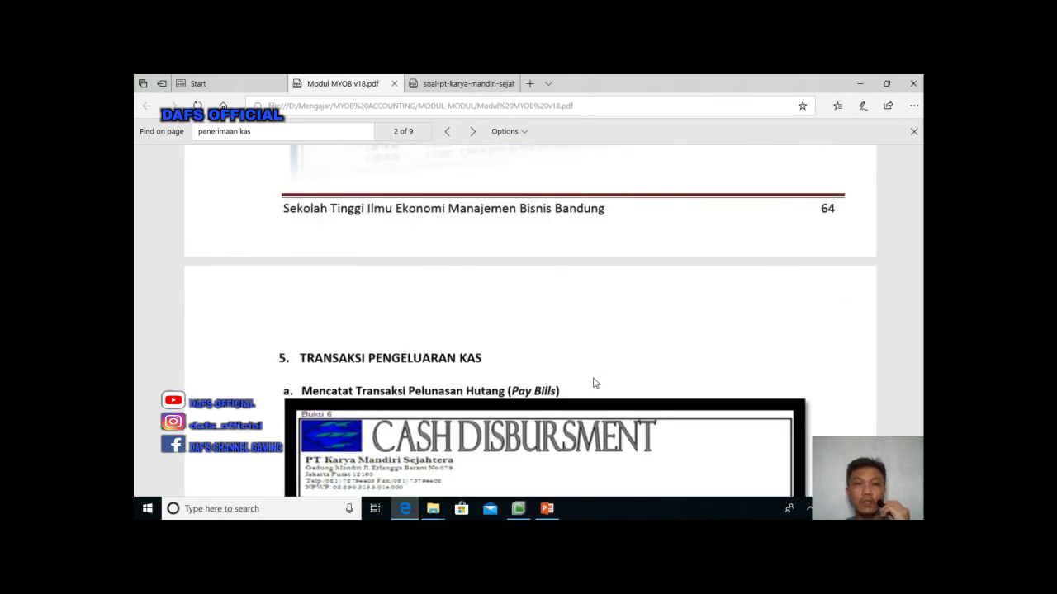
{"action": "scroll", "coordinate": [593, 383], "scroll_direction": "up", "scroll_amount": 15}
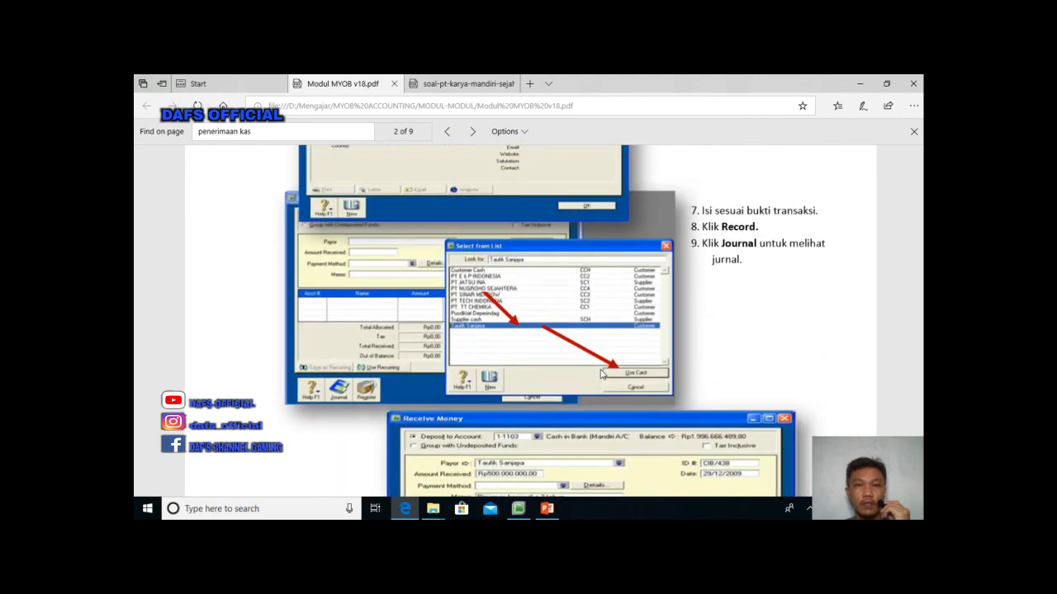
{"action": "scroll", "coordinate": [603, 376], "scroll_direction": "down", "scroll_amount": 3}
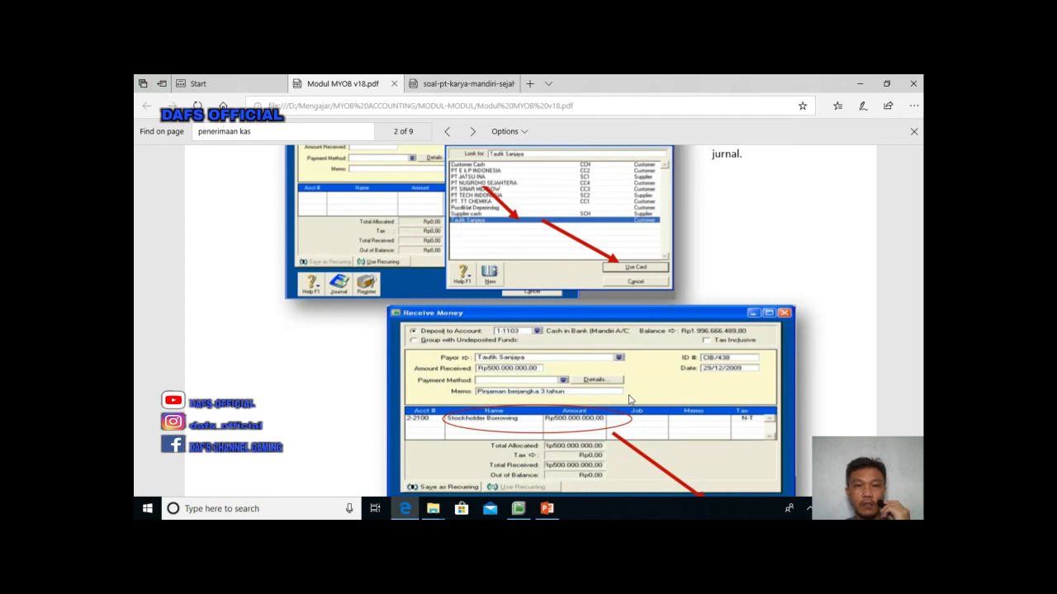
{"action": "scroll", "coordinate": [629, 400], "scroll_direction": "down", "scroll_amount": 1}
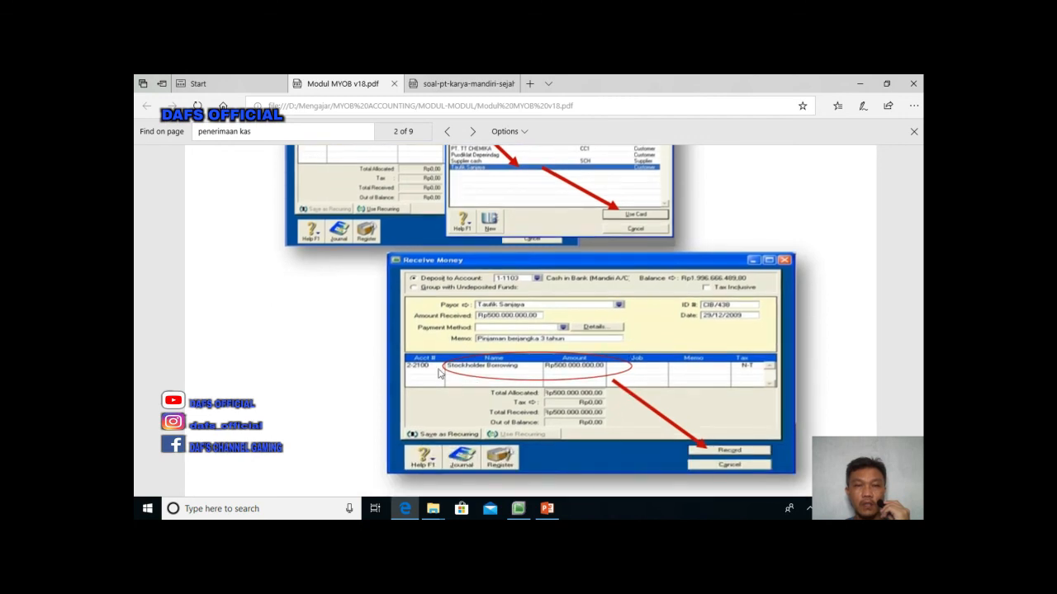
{"action": "left_click", "coordinate": [859, 84]}
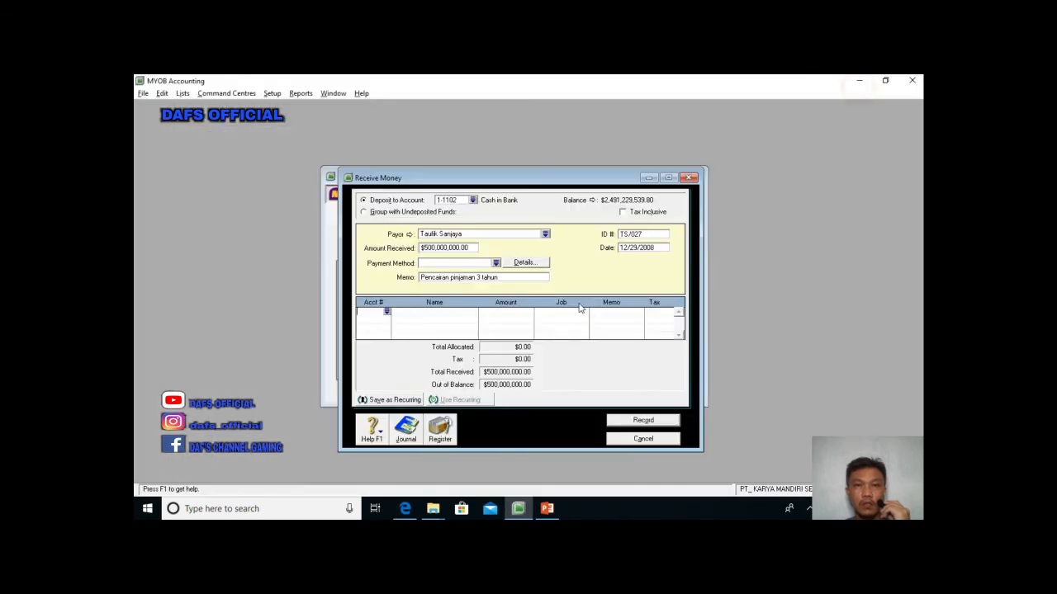
- Allocate the 500,000,000 receipt to liability account 2-2100 Stockholder Borrowing
{"action": "left_click", "coordinate": [386, 311]}
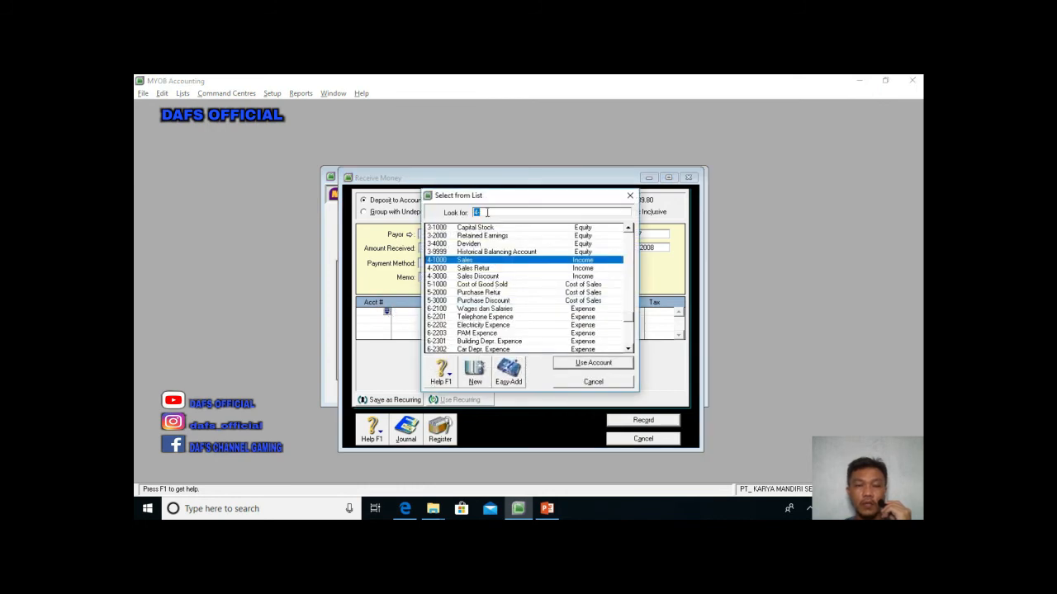
{"action": "type", "text": "2"}
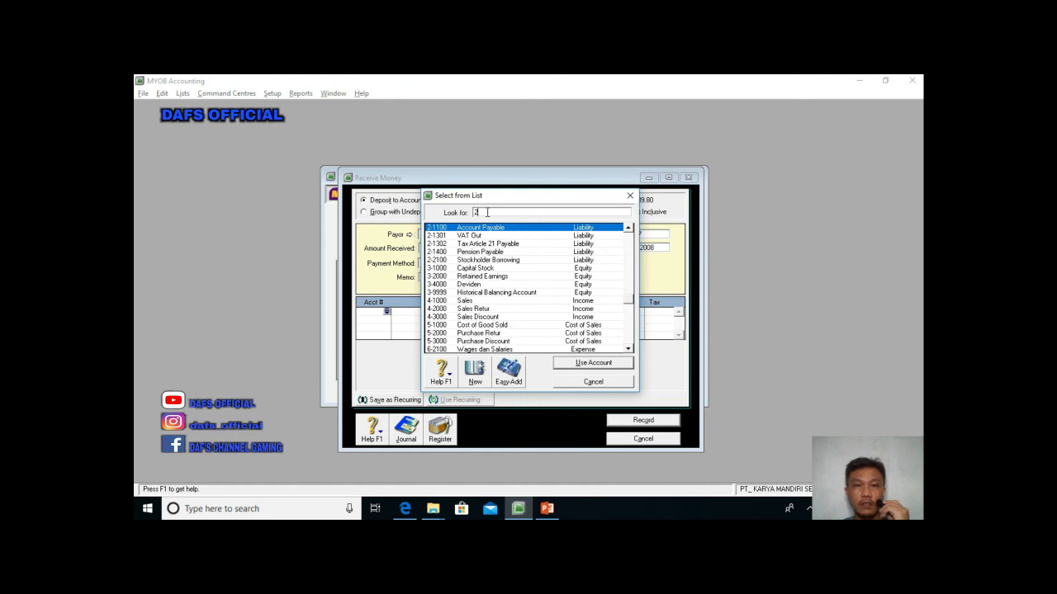
{"action": "left_click", "coordinate": [500, 261]}
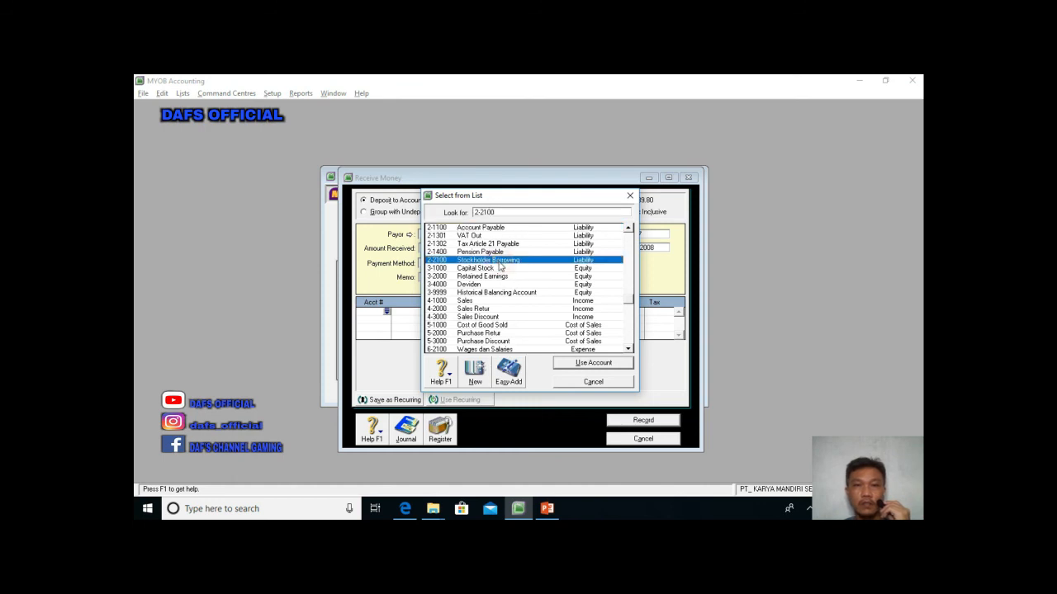
{"action": "left_click", "coordinate": [587, 368]}
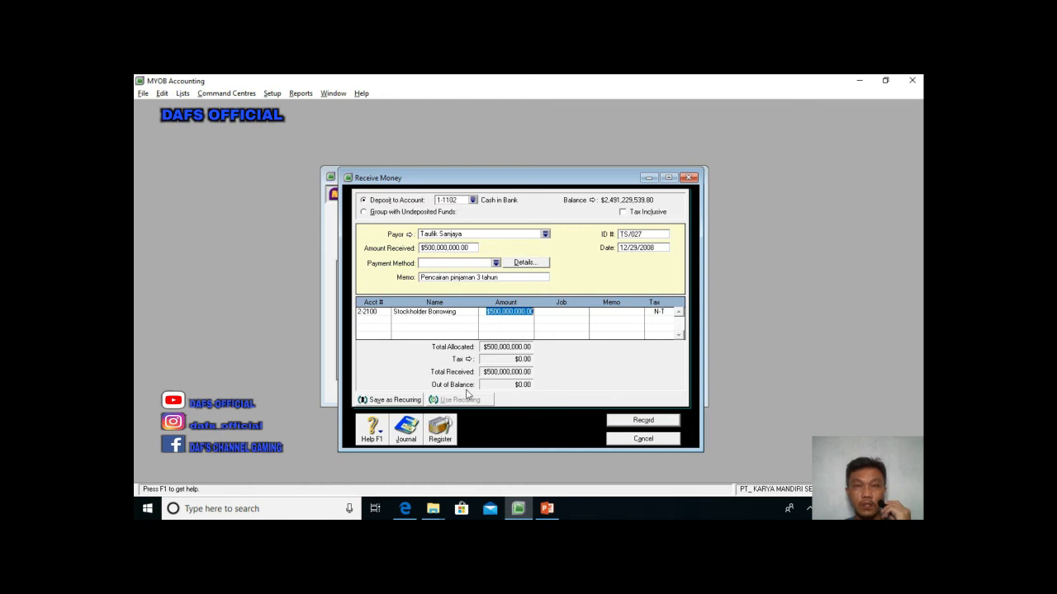
- Compare the Receive Money entry with the loan example in Modul MYOB v18.pdf in Edge and the PowerPoint cash receipt, and return to MYOB
{"action": "left_click", "coordinate": [547, 509]}
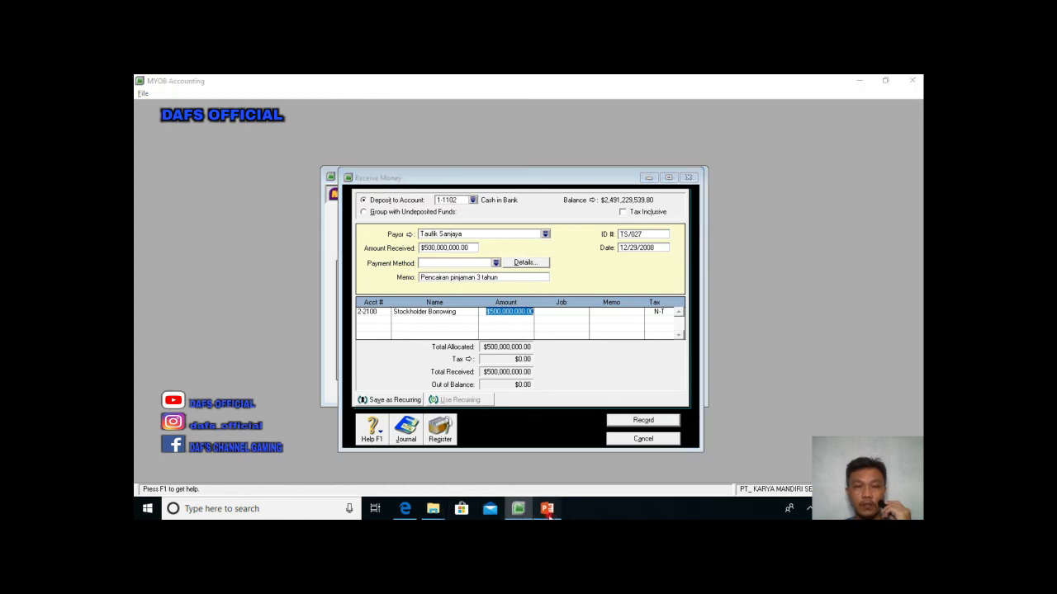
{"action": "left_click", "coordinate": [547, 510]}
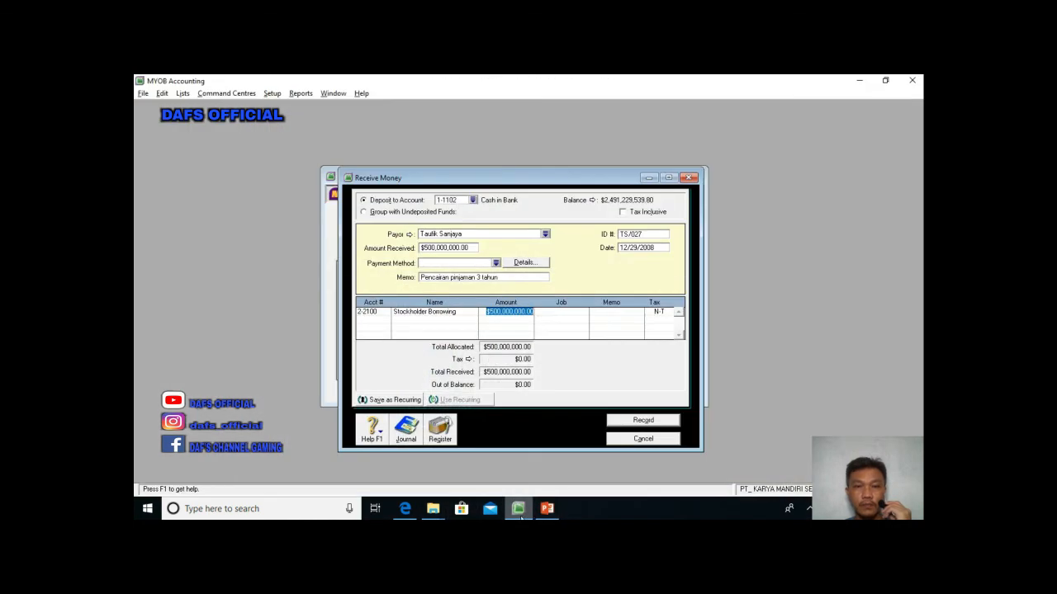
{"action": "left_click", "coordinate": [519, 510]}
{"action": "left_click", "coordinate": [519, 509]}
{"action": "left_click", "coordinate": [404, 509]}
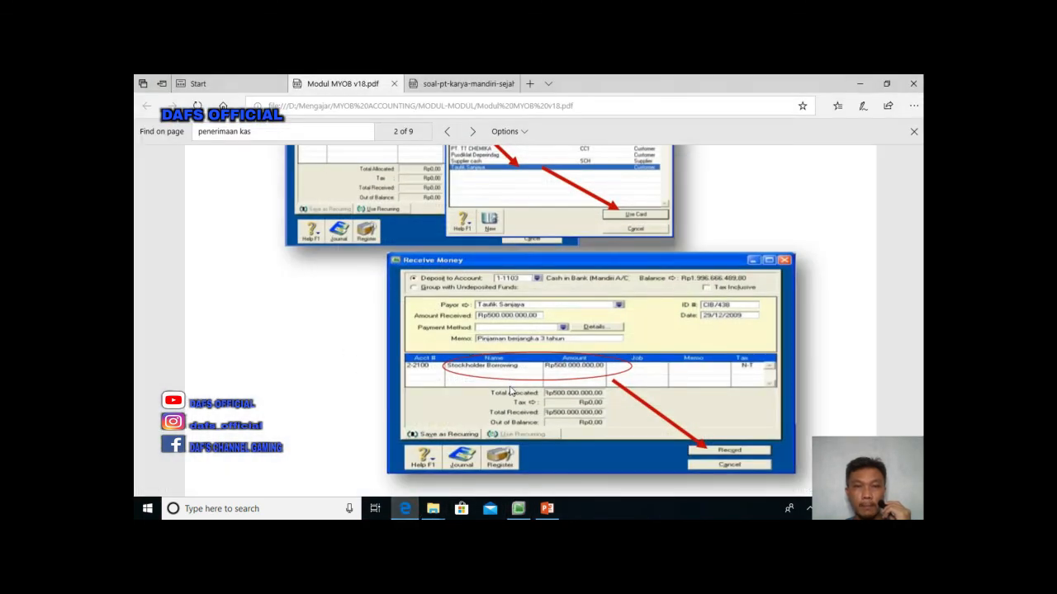
{"action": "scroll", "coordinate": [511, 394], "scroll_direction": "down", "scroll_amount": 1}
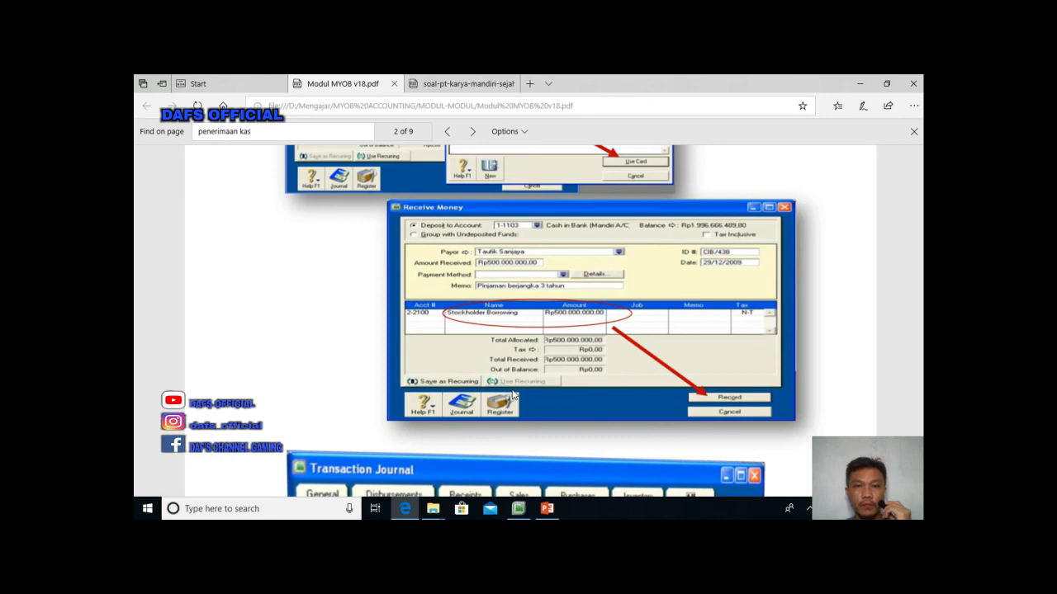
{"action": "scroll", "coordinate": [512, 396], "scroll_direction": "up", "scroll_amount": 1}
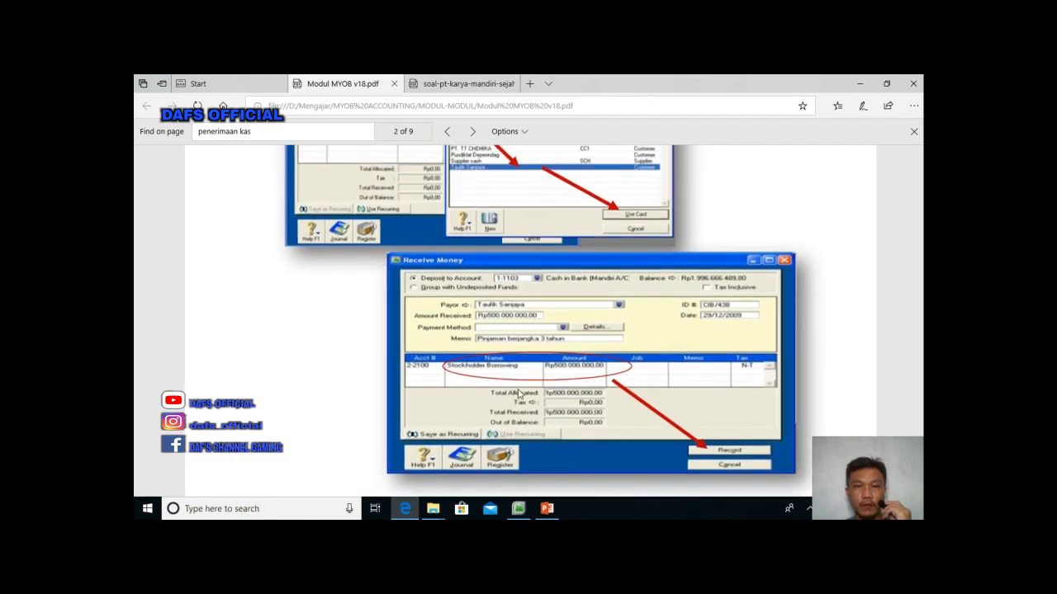
{"action": "left_click", "coordinate": [546, 508]}
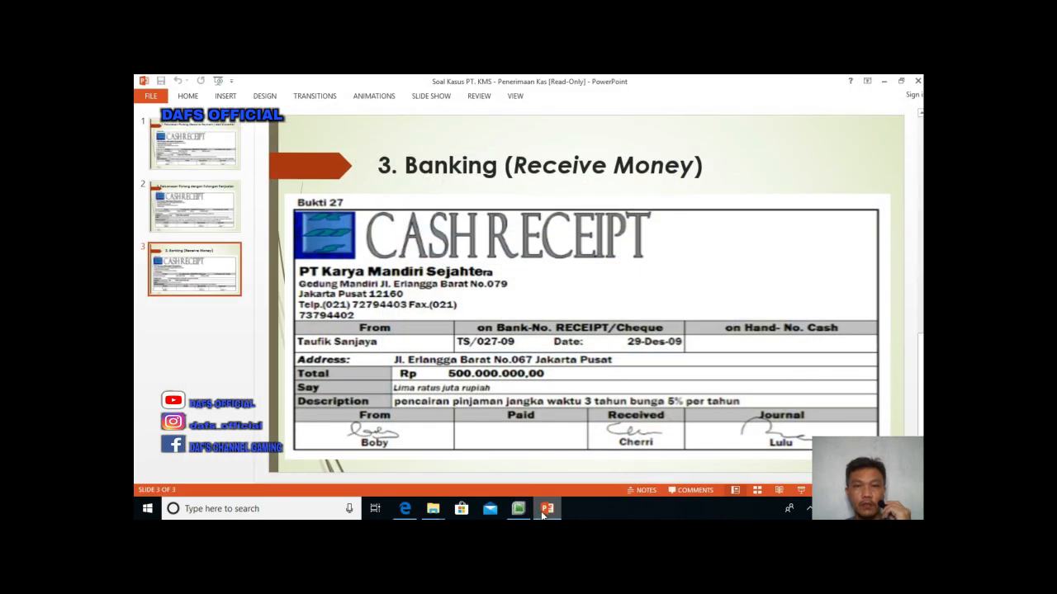
{"action": "left_click", "coordinate": [519, 509]}
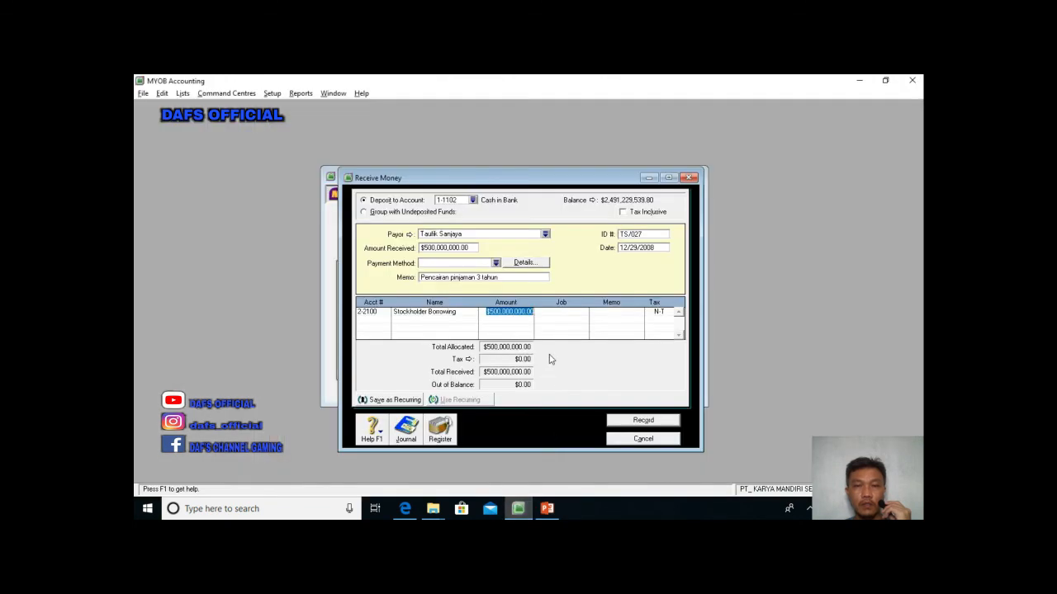
- Record the completed TS/027 loan receipt
{"action": "left_click", "coordinate": [543, 312]}
{"action": "left_click", "coordinate": [643, 421]}
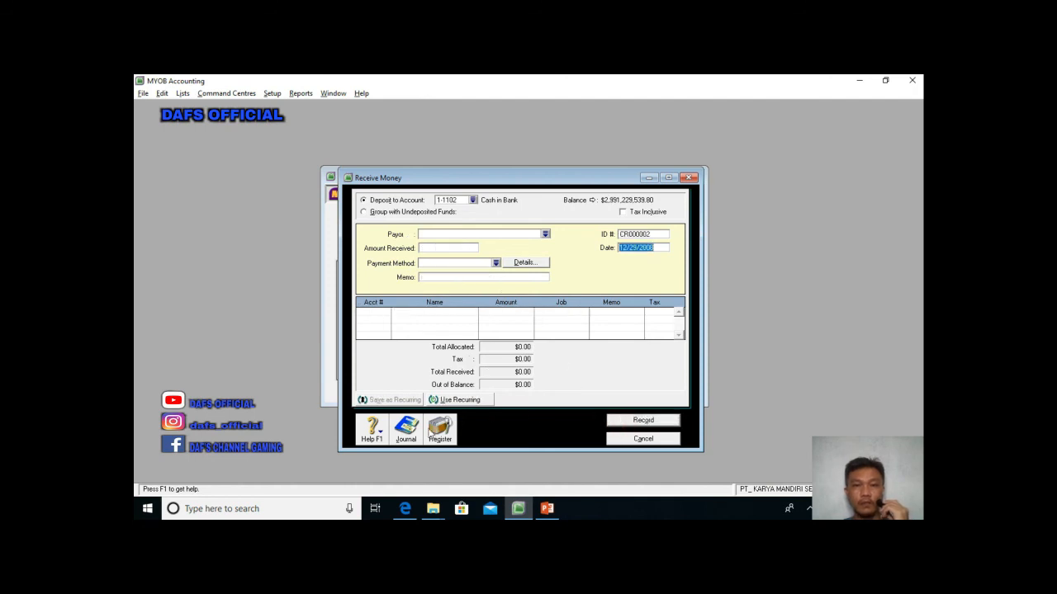
- Review the recorded receipts in the maximized Transaction Journal, close it and Receive Money, and restore the Command Centre to a smaller window
{"action": "left_click", "coordinate": [408, 435]}
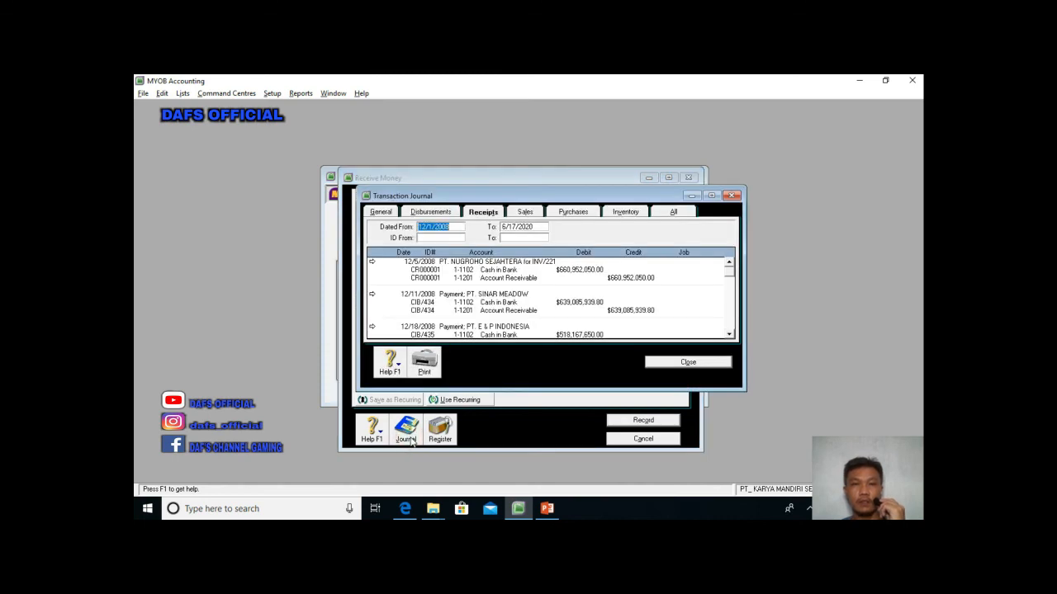
{"action": "left_click", "coordinate": [711, 196]}
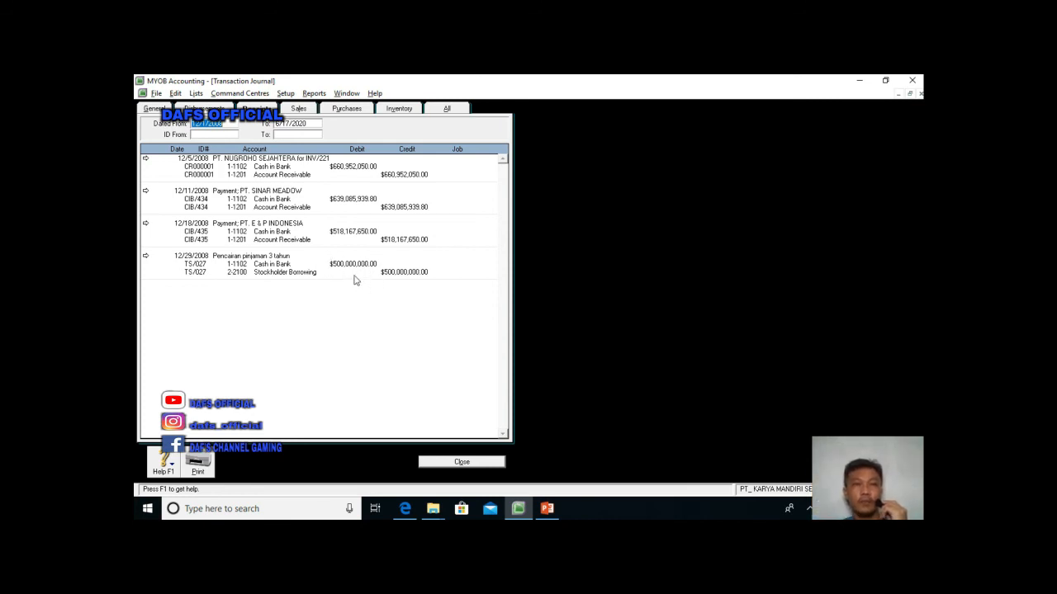
{"action": "left_click", "coordinate": [491, 460]}
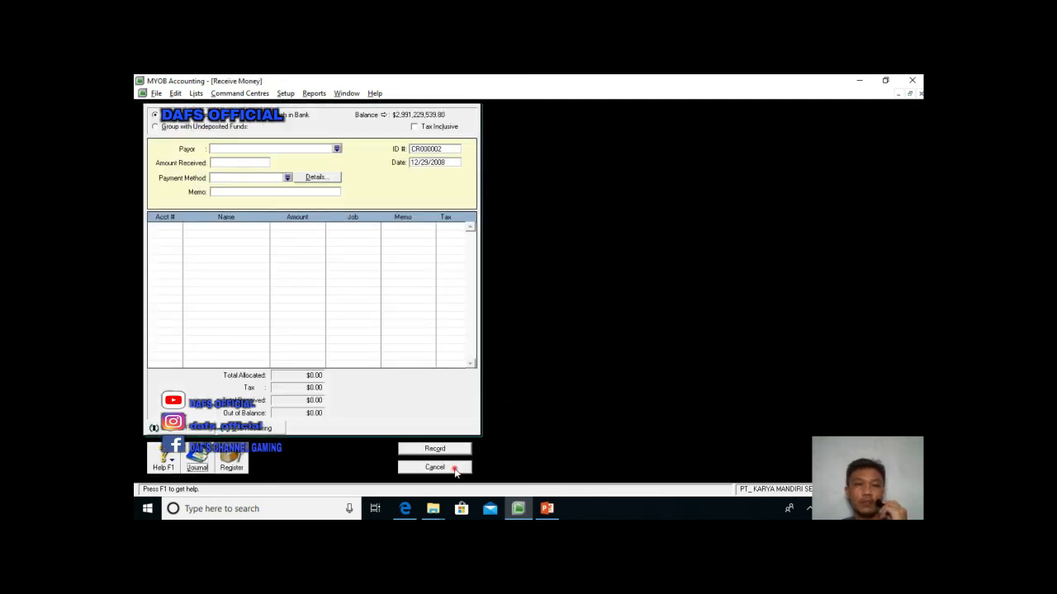
{"action": "left_click", "coordinate": [454, 468]}
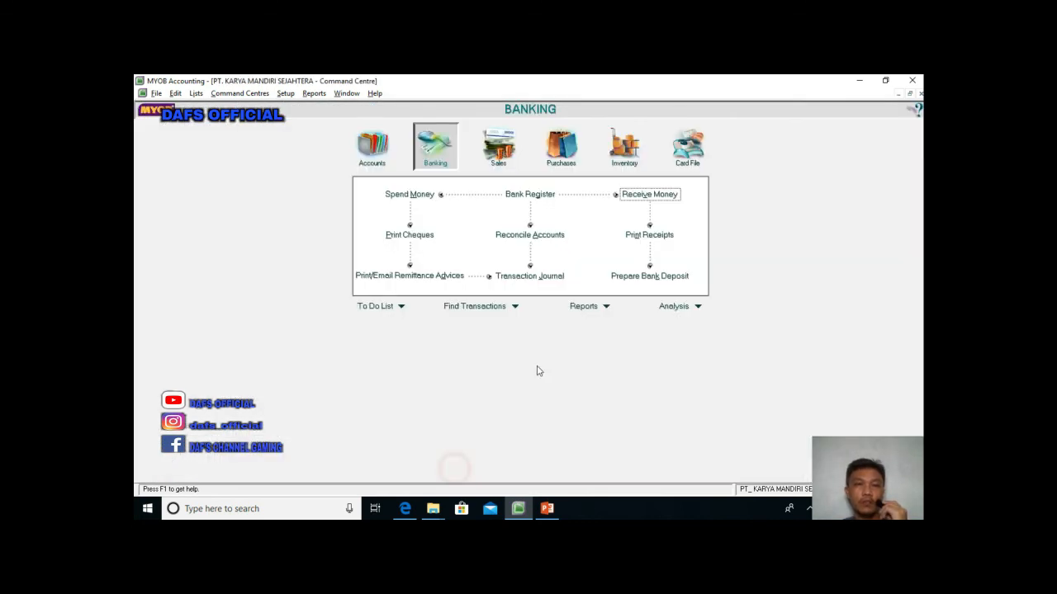
{"action": "left_click", "coordinate": [910, 93]}
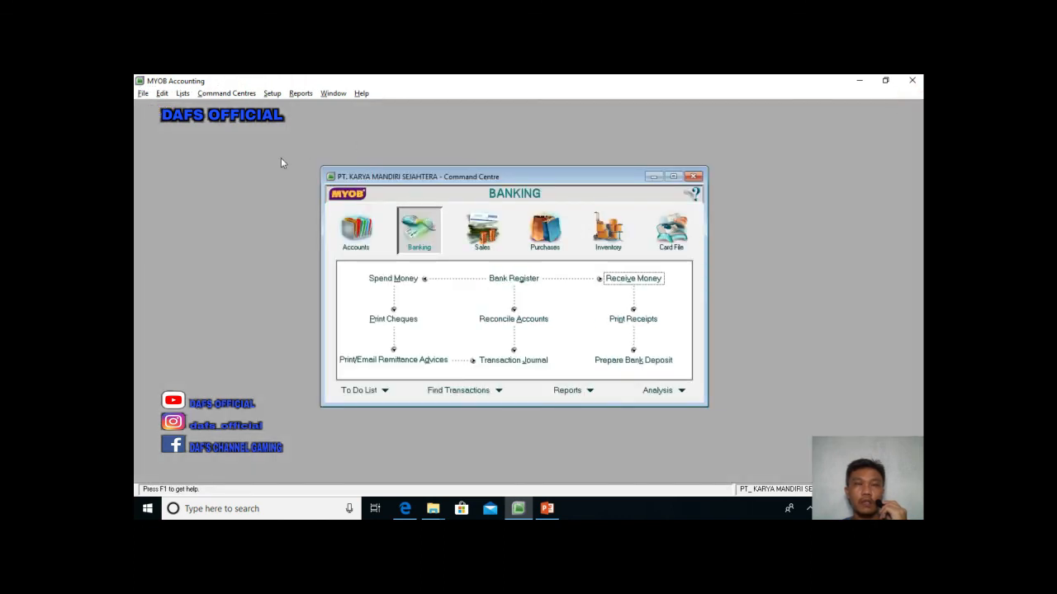